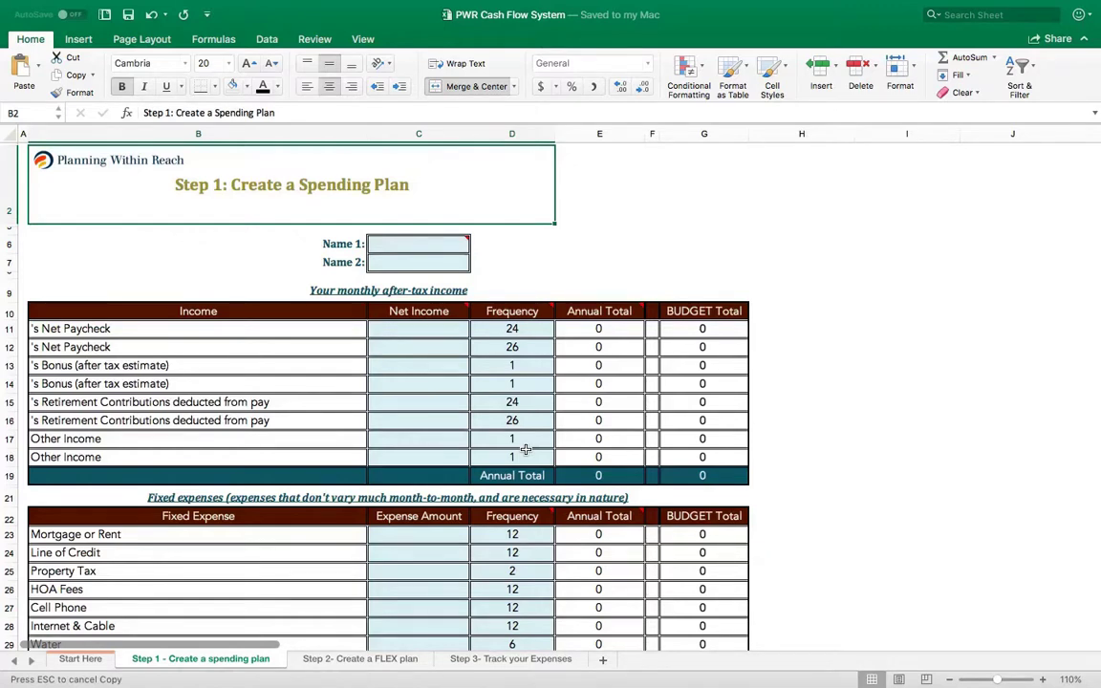
- Examine the income frequency cells and the annual total formula of the first net paycheck row
left_click(532, 329)
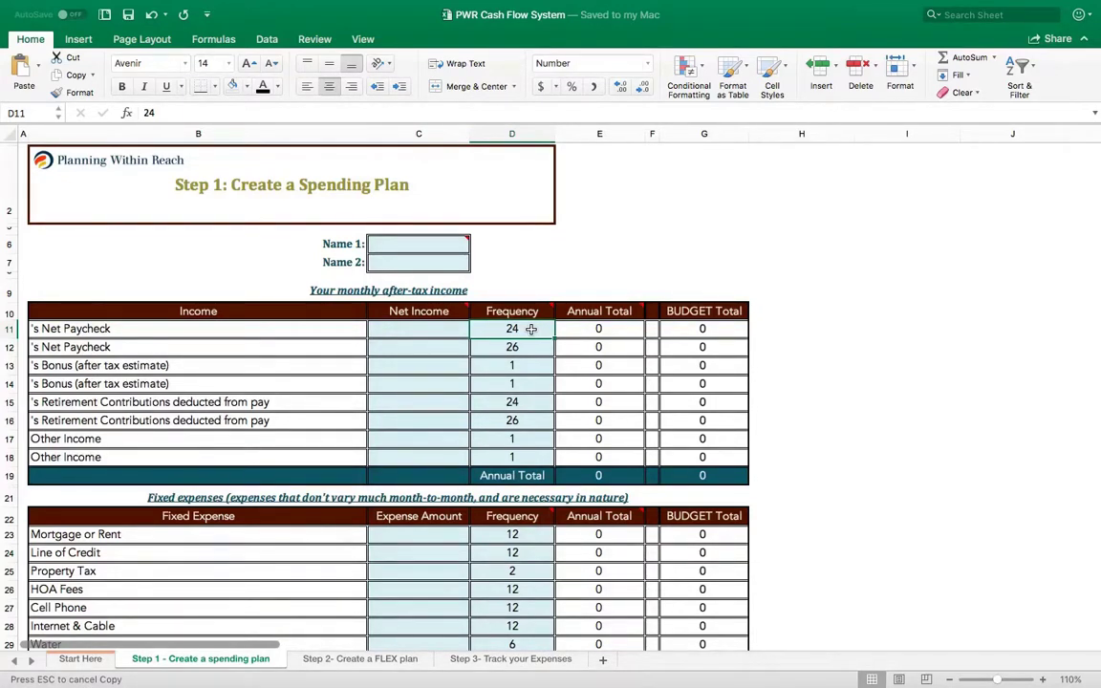
left_click(522, 361)
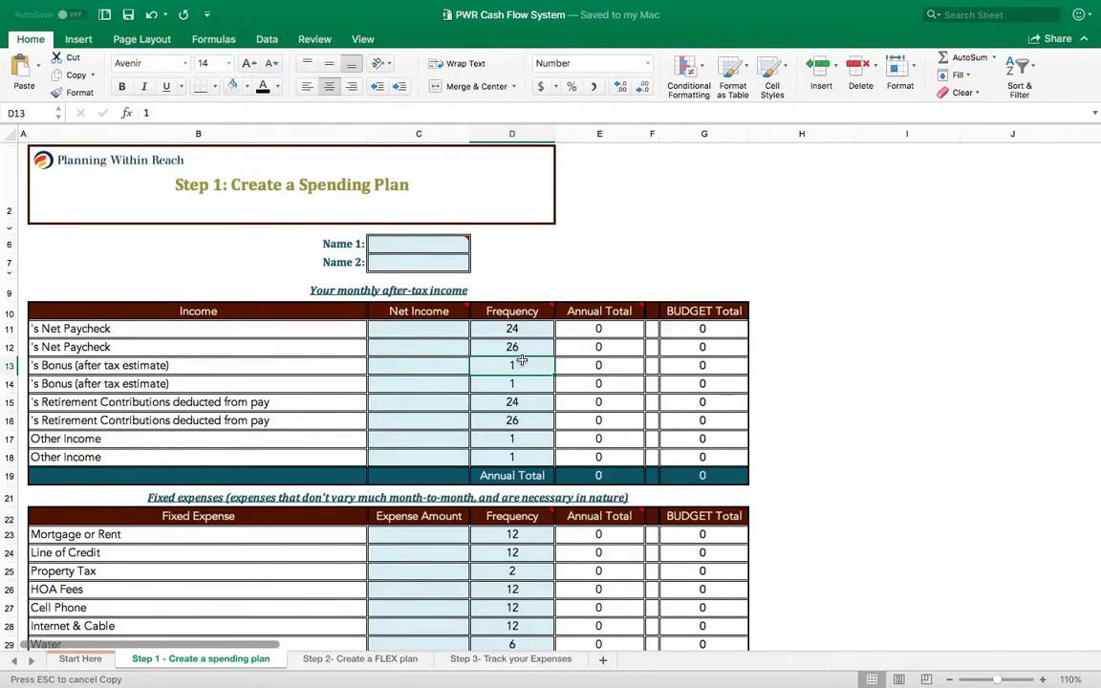
left_click(417, 533)
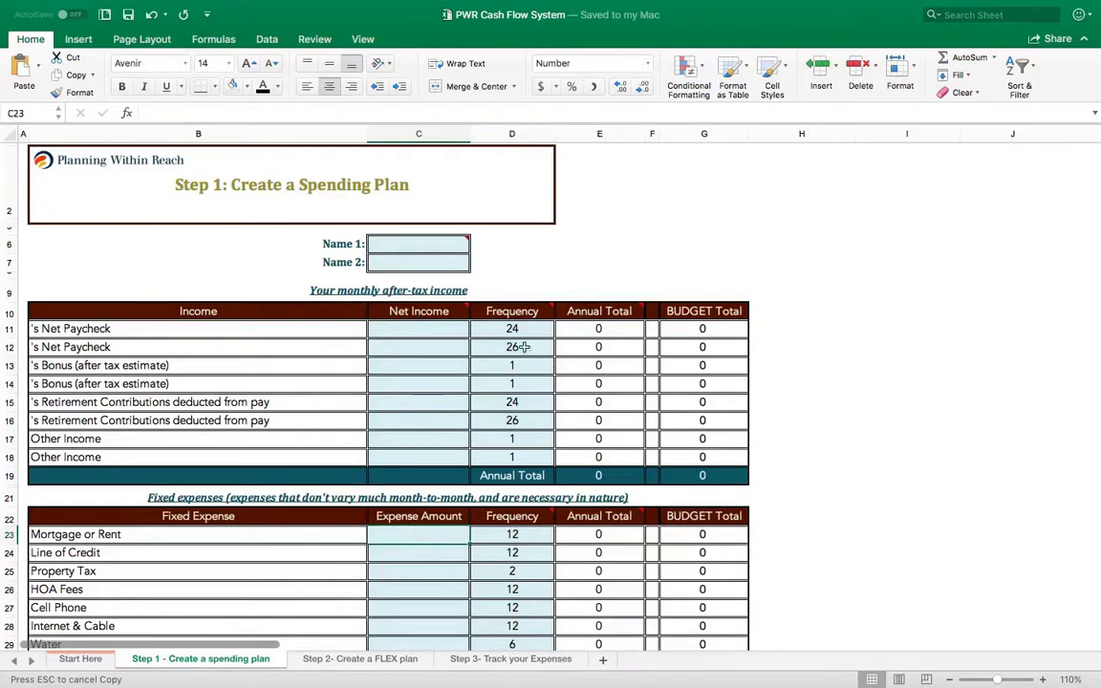
left_click(616, 329)
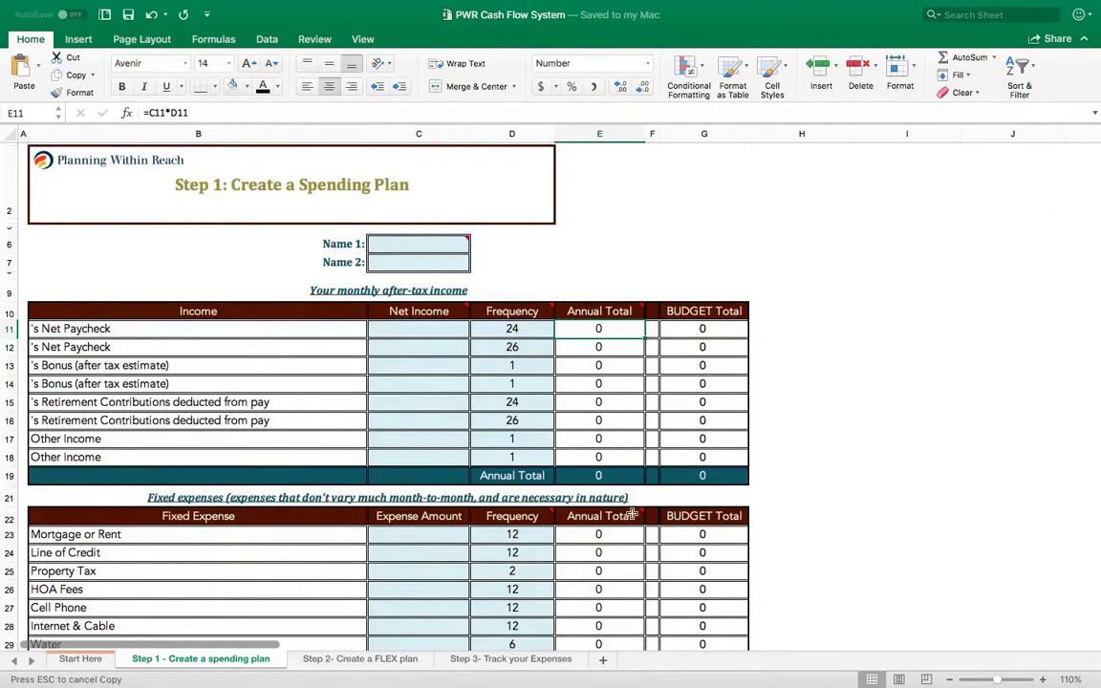
- Enter 1200 as the expense amount for Mortgage or Rent in the fixed expenses table
scroll(631, 526, "down", 10)
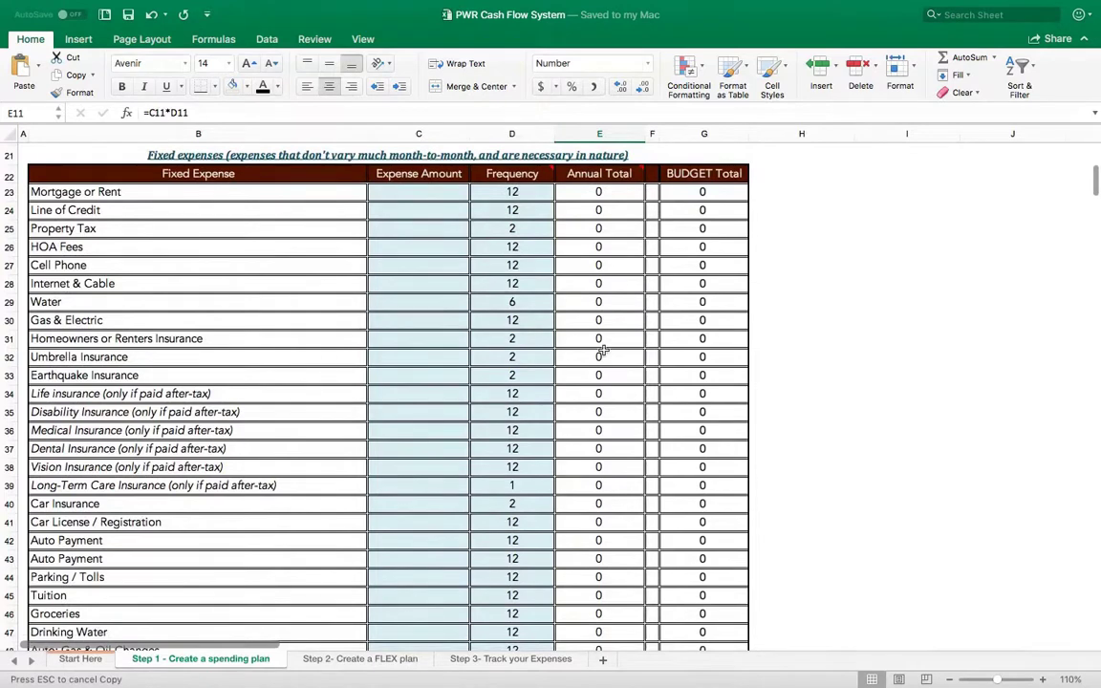
left_click(411, 192)
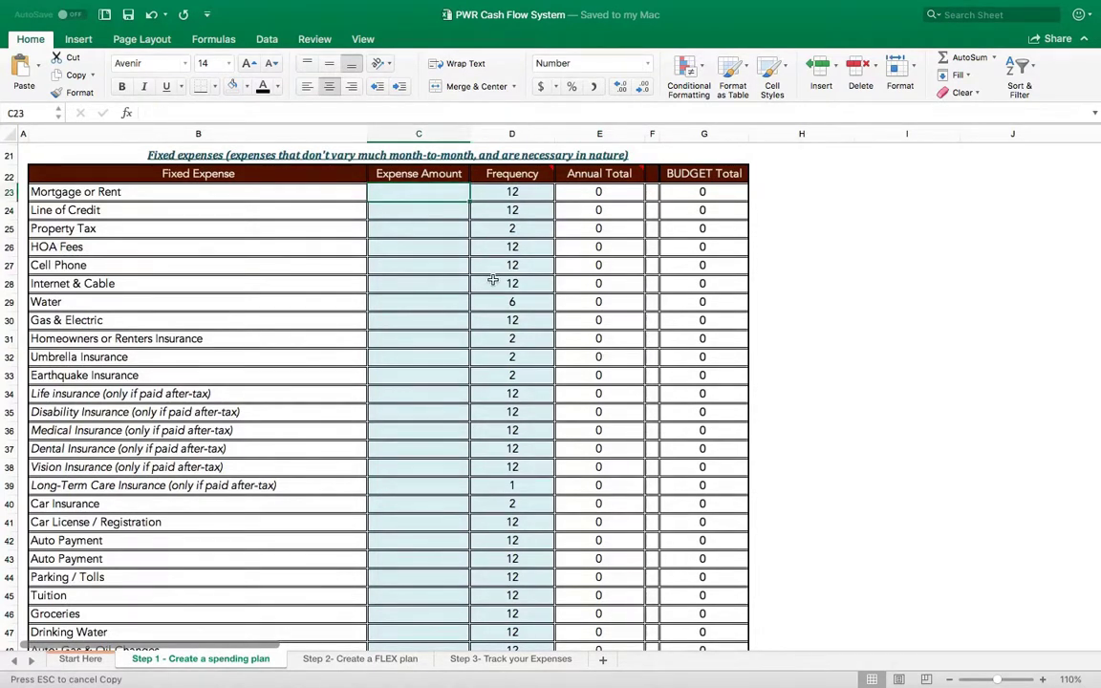
type("1200")
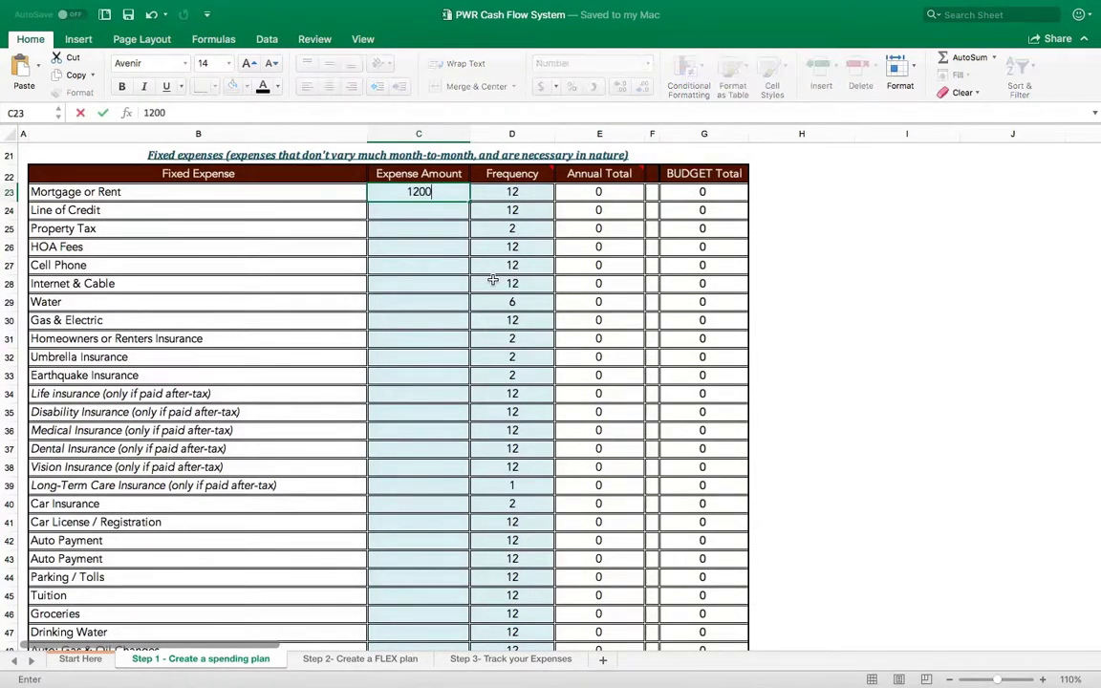
key("Tab")
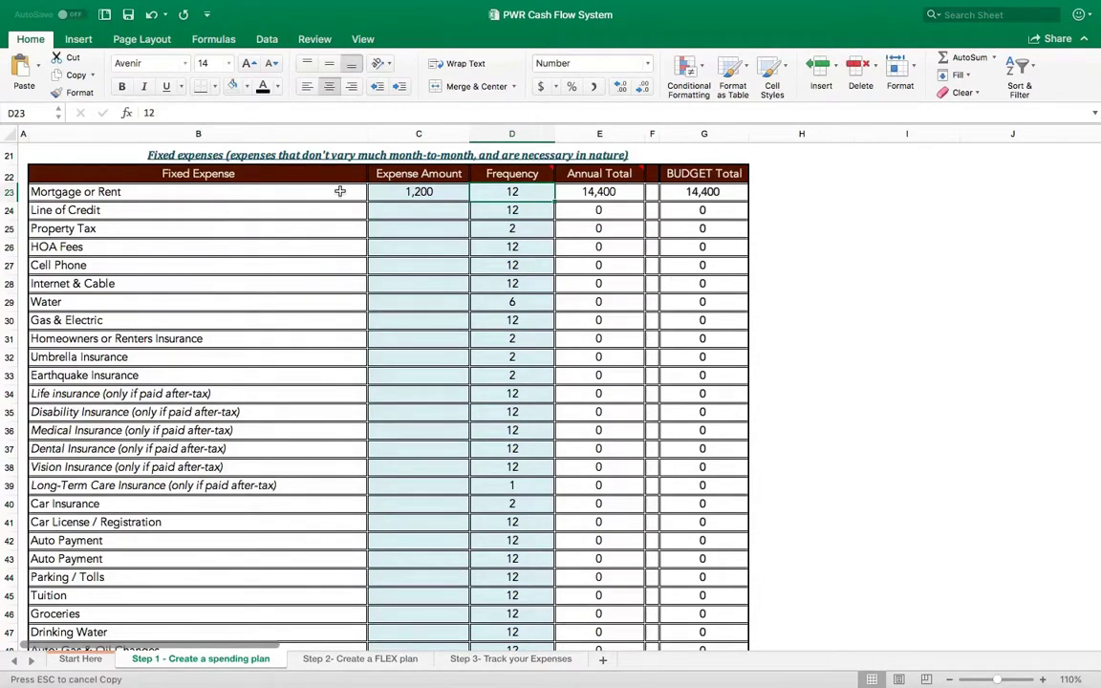
- Overwrite the BUDGET Total formula for Mortgage or Rent with 20000
left_click(703, 192)
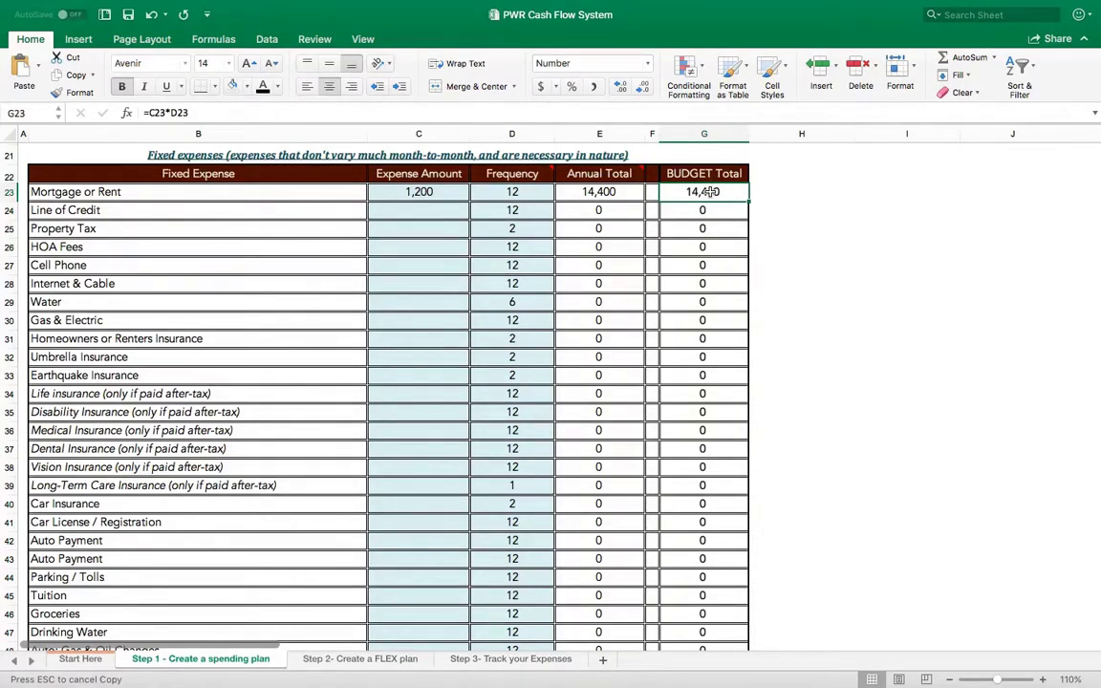
type("20000")
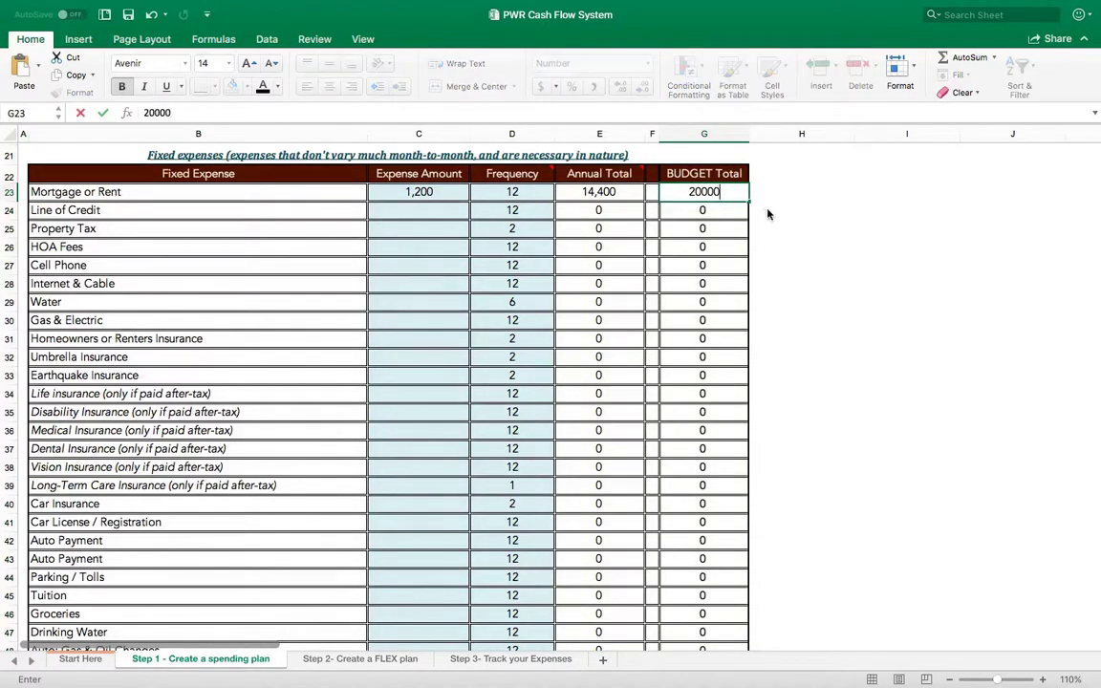
key("ctrl+Return")
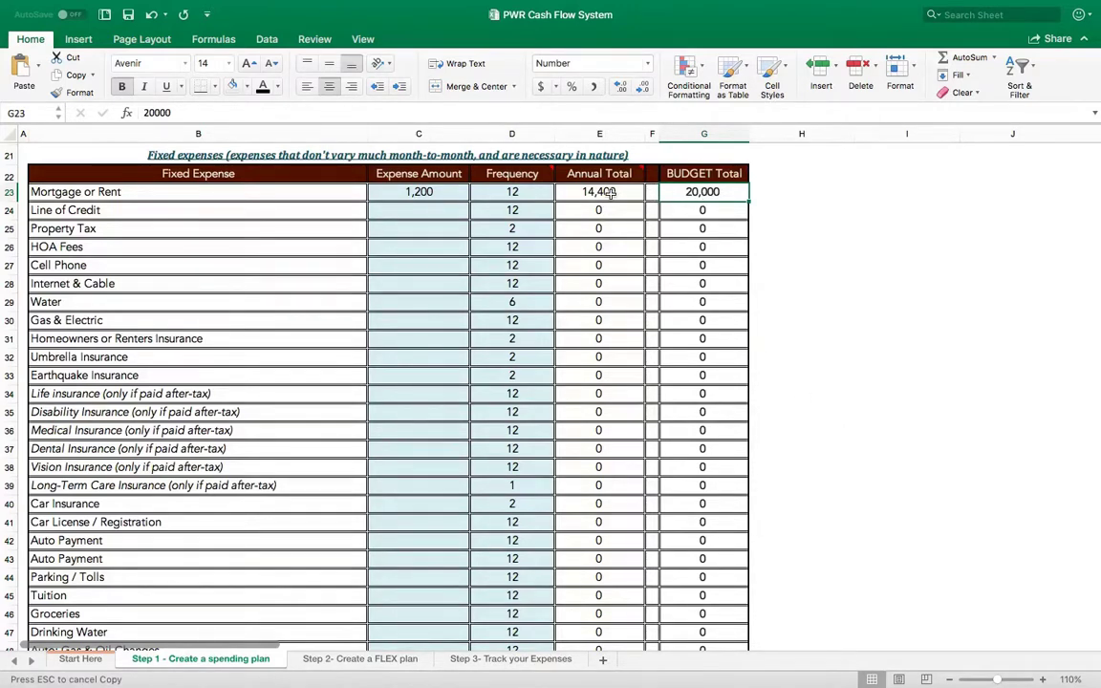
left_click(703, 228)
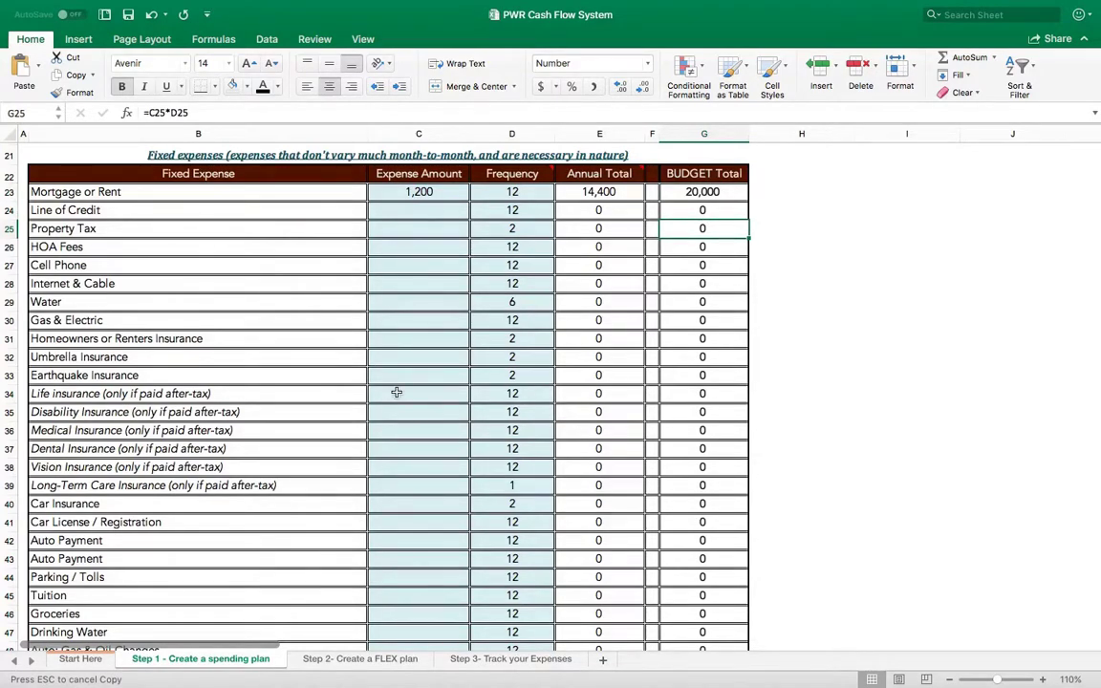
- Review the remaining fixed expenses, the discretionary, FLEX and savings sections, and the cash flow summary of the spending plan
scroll(397, 391, "down", 11)
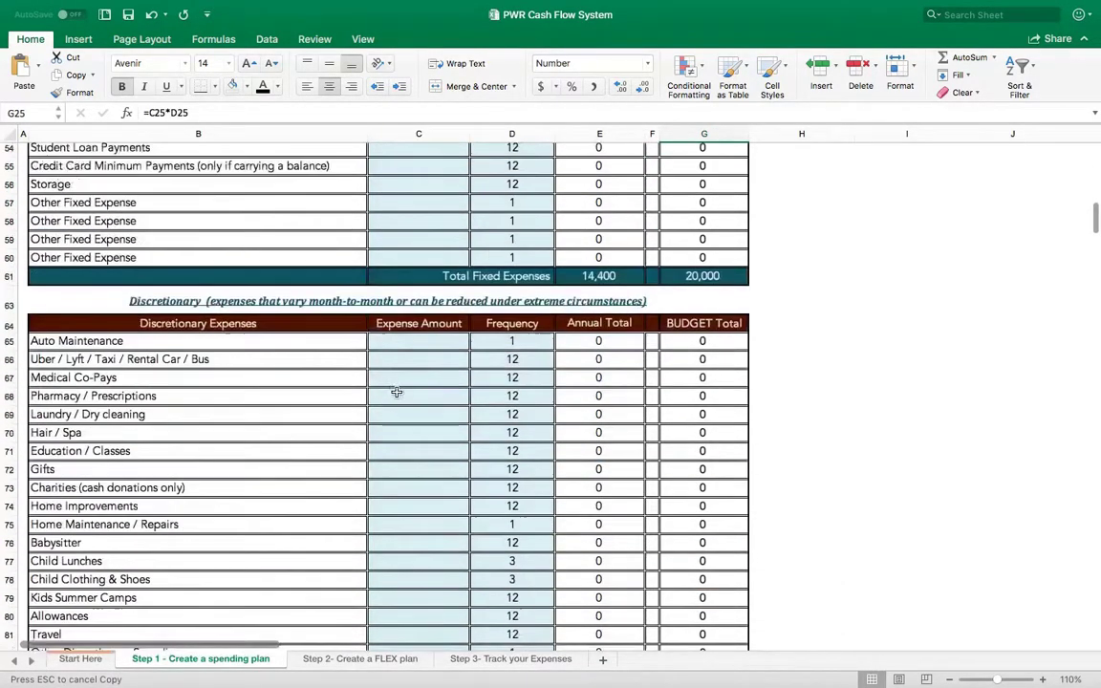
scroll(397, 392, "down", 1)
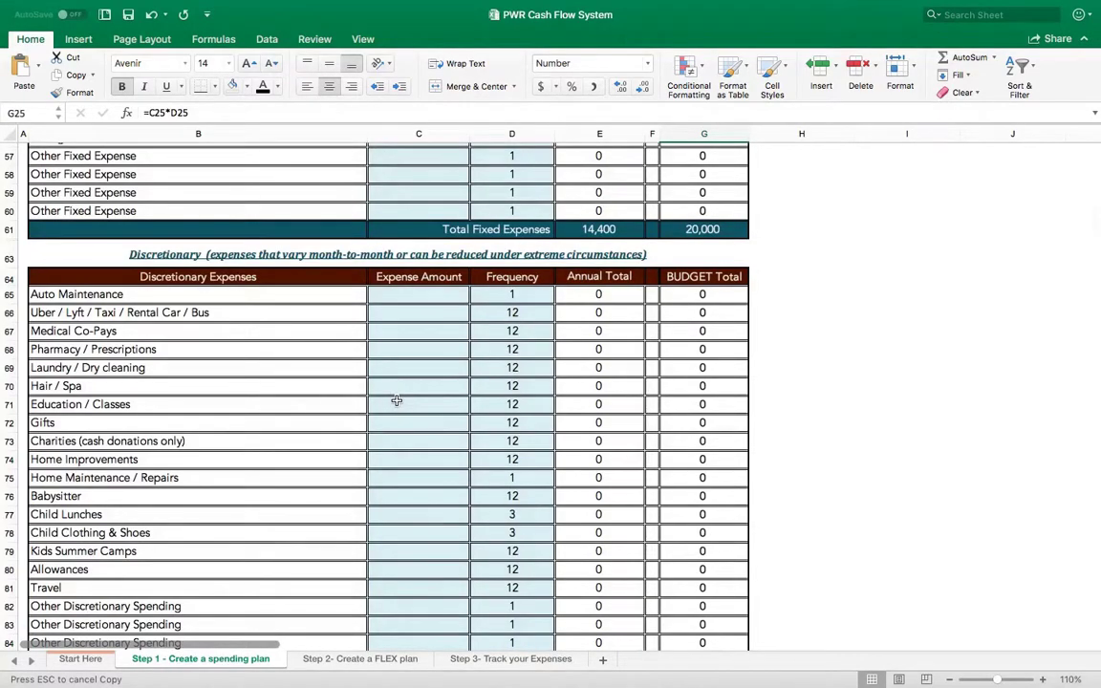
scroll(396, 400, "up", 1)
scroll(397, 401, "down", 3)
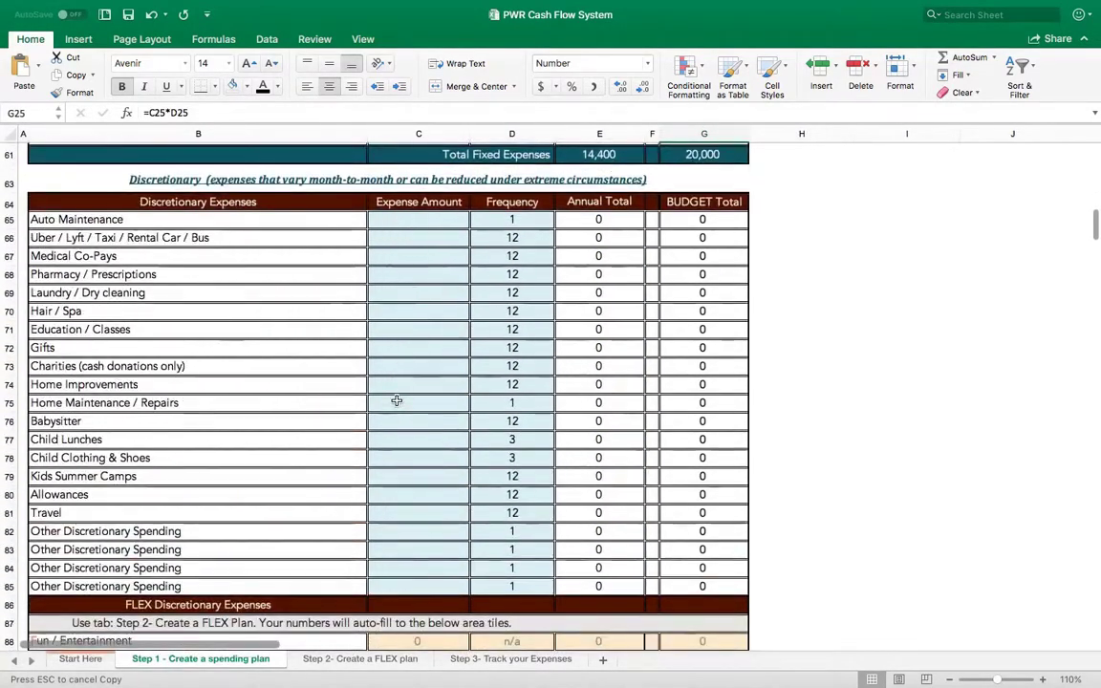
scroll(397, 401, "down", 2)
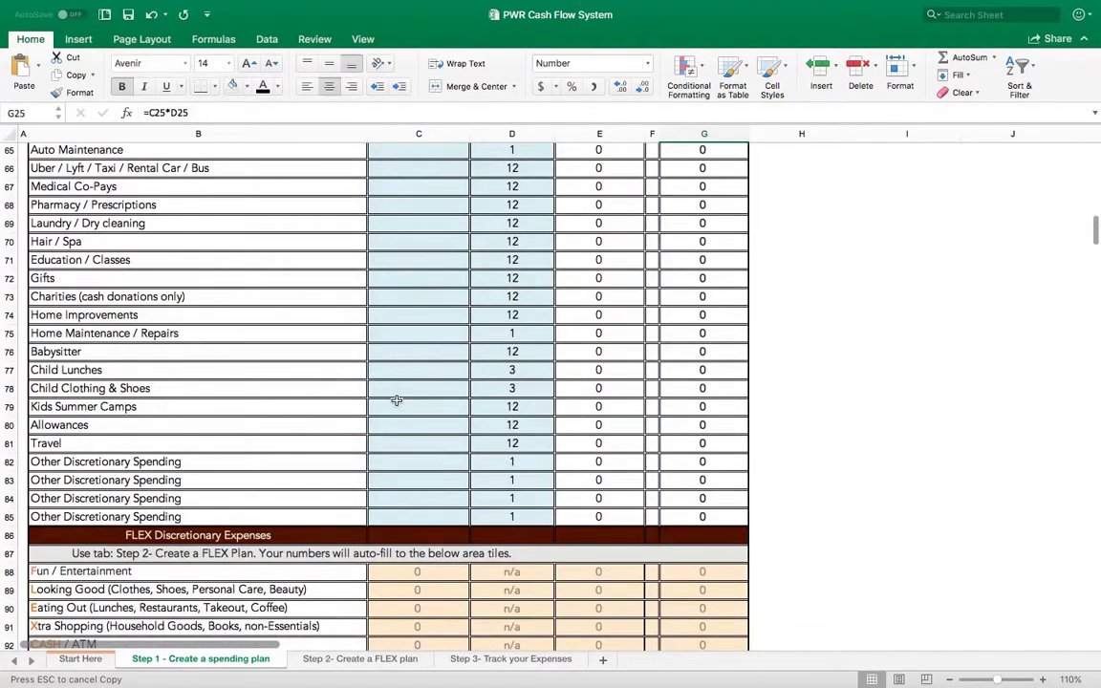
scroll(490, 466, "down", 8)
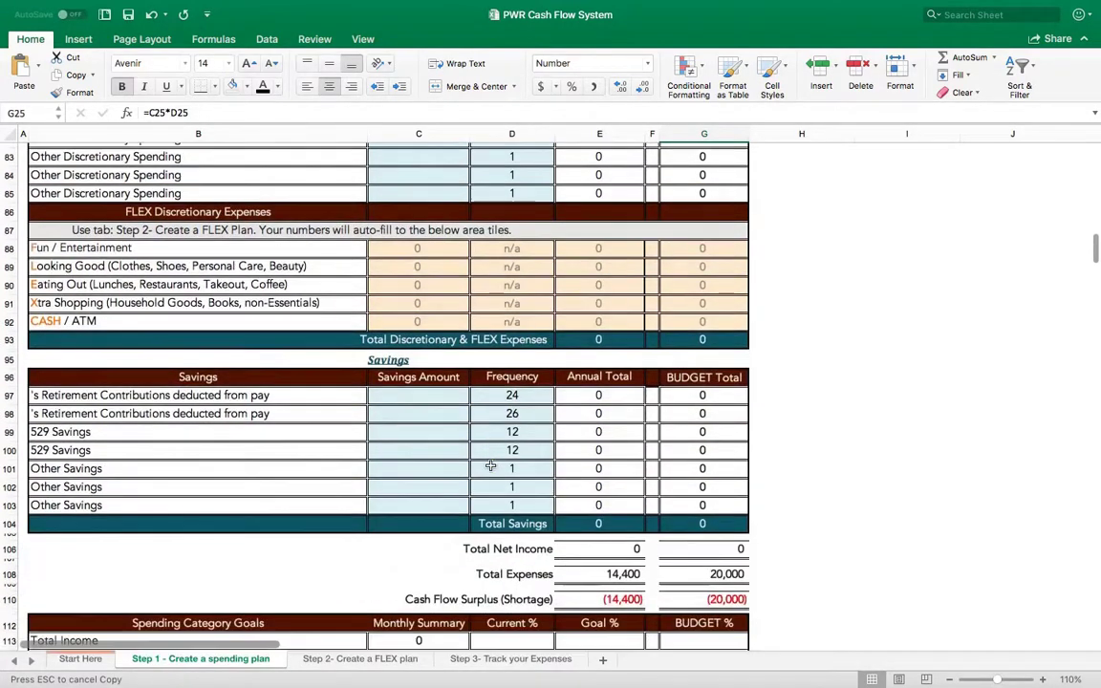
scroll(471, 486, "down", 2)
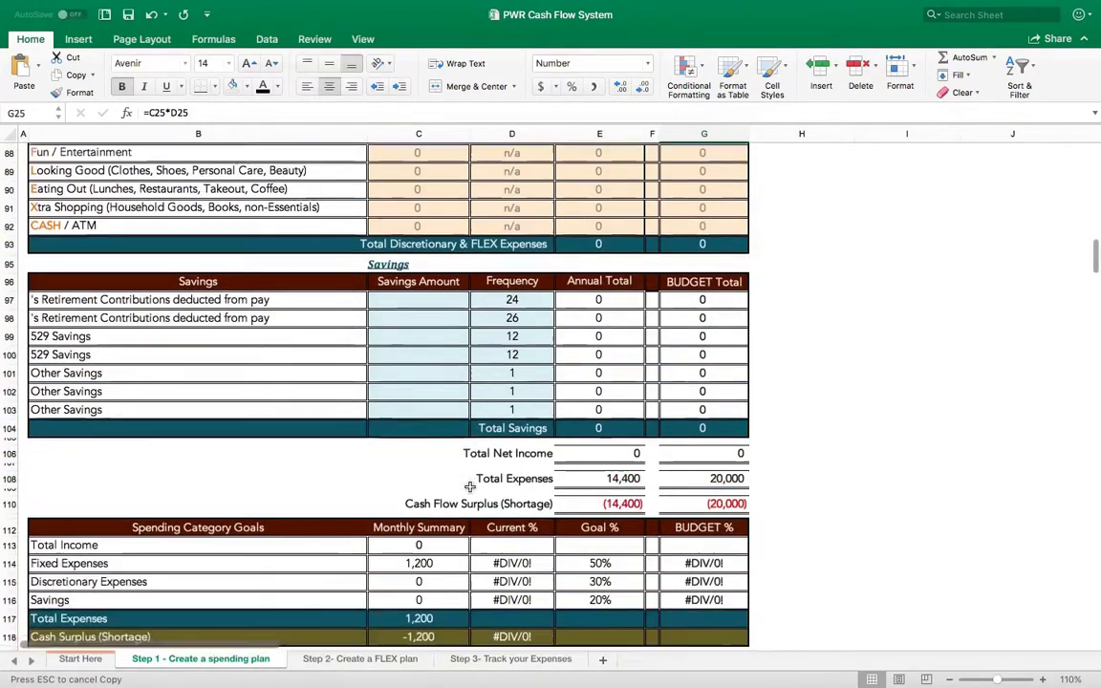
scroll(470, 486, "down", 1)
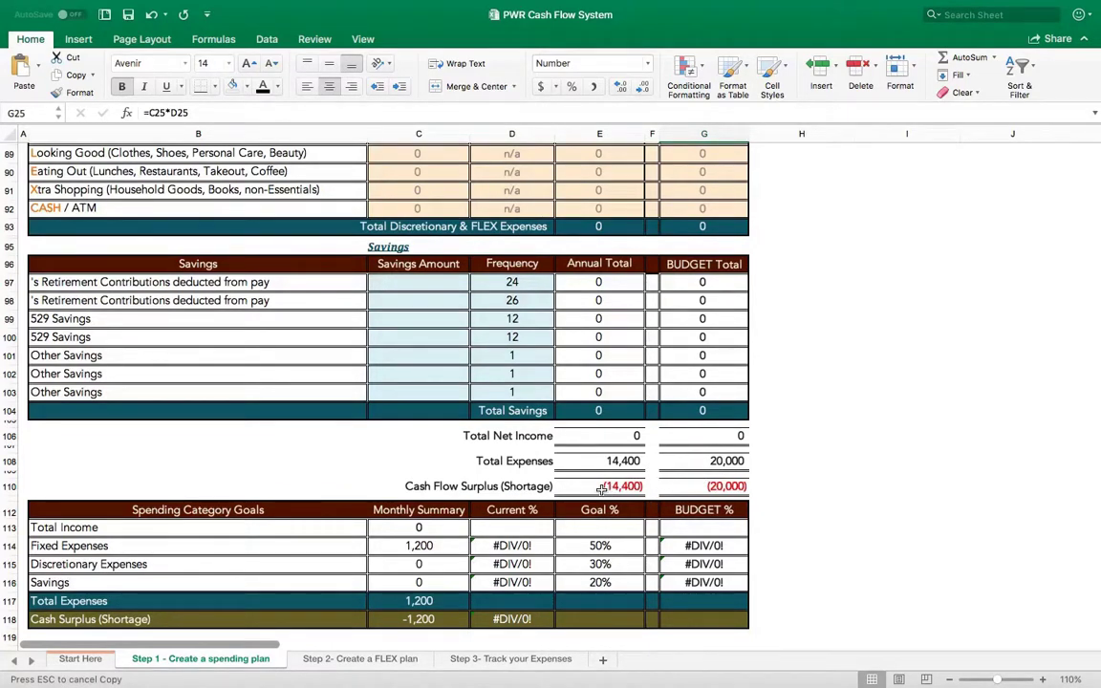
scroll(601, 487, "down", 4)
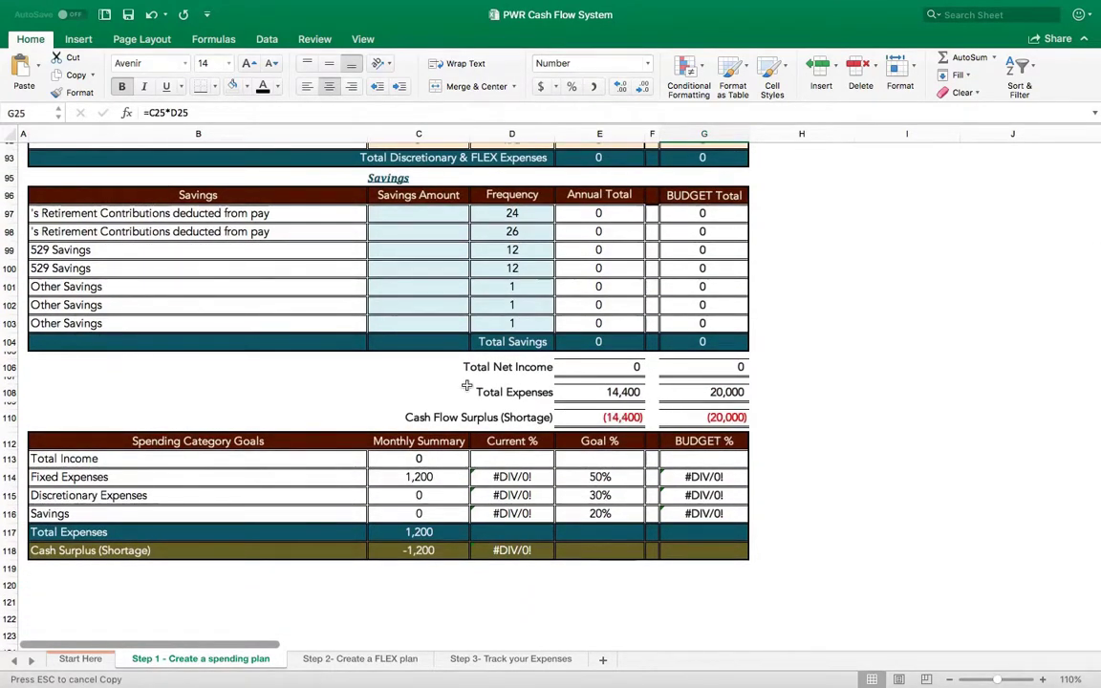
scroll(179, 481, "down", 1)
scroll(179, 481, "down", 3)
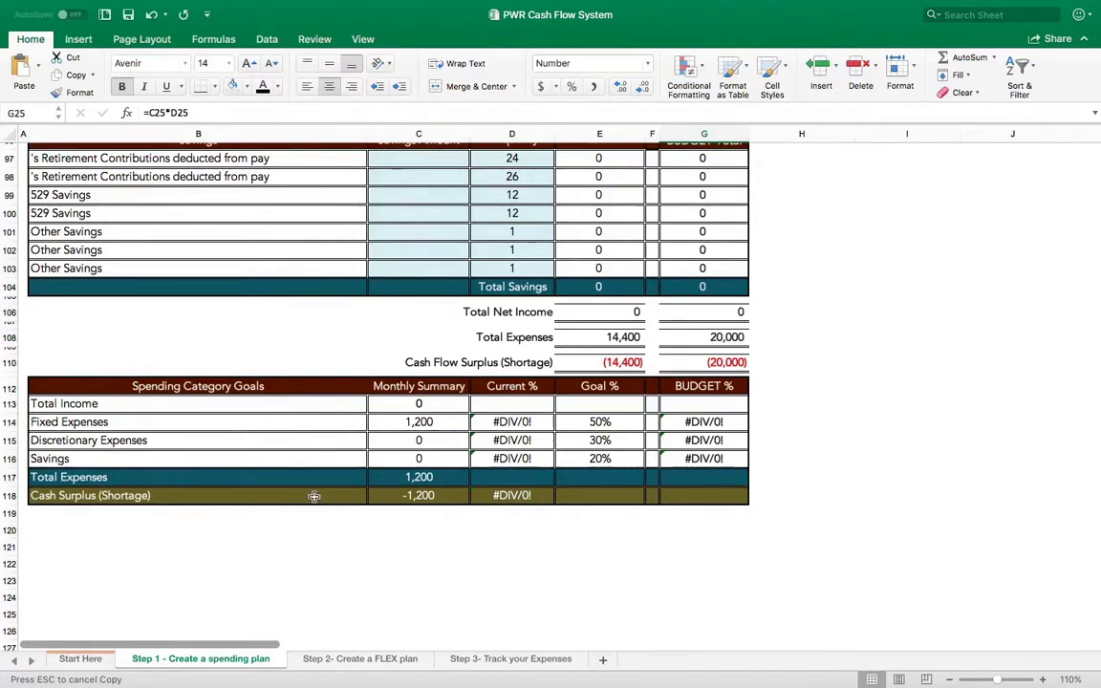
- Examine the Goal % and Current % cells for fixed expenses, discretionary expenses and savings in the Spending Category Goals table
left_click(600, 422)
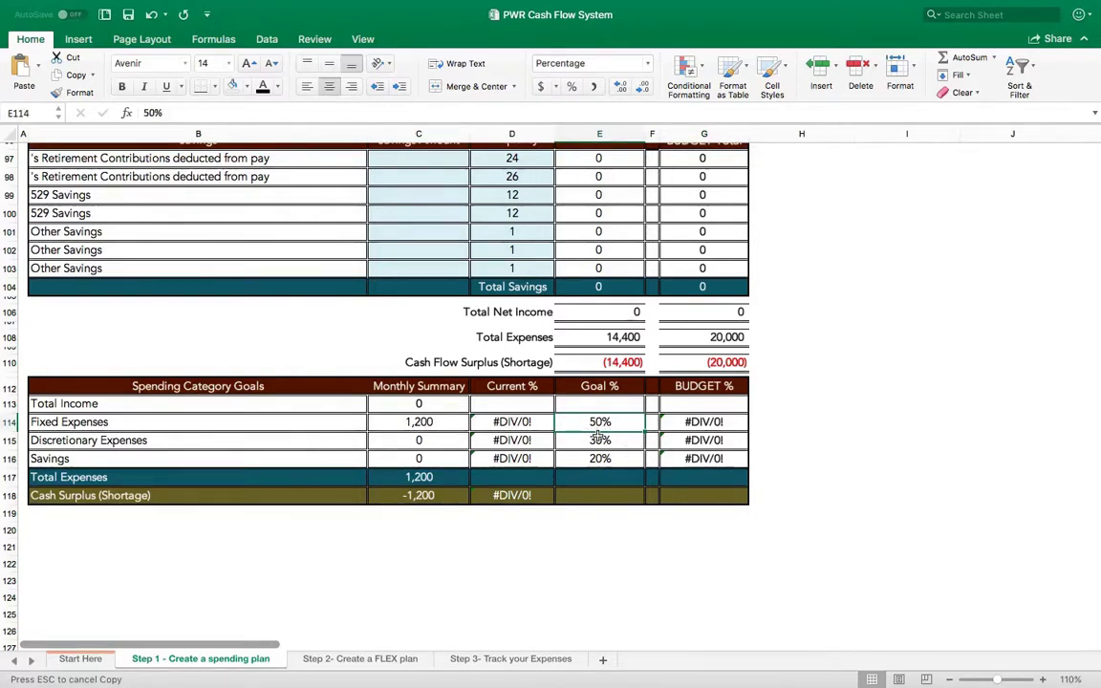
key("Down")
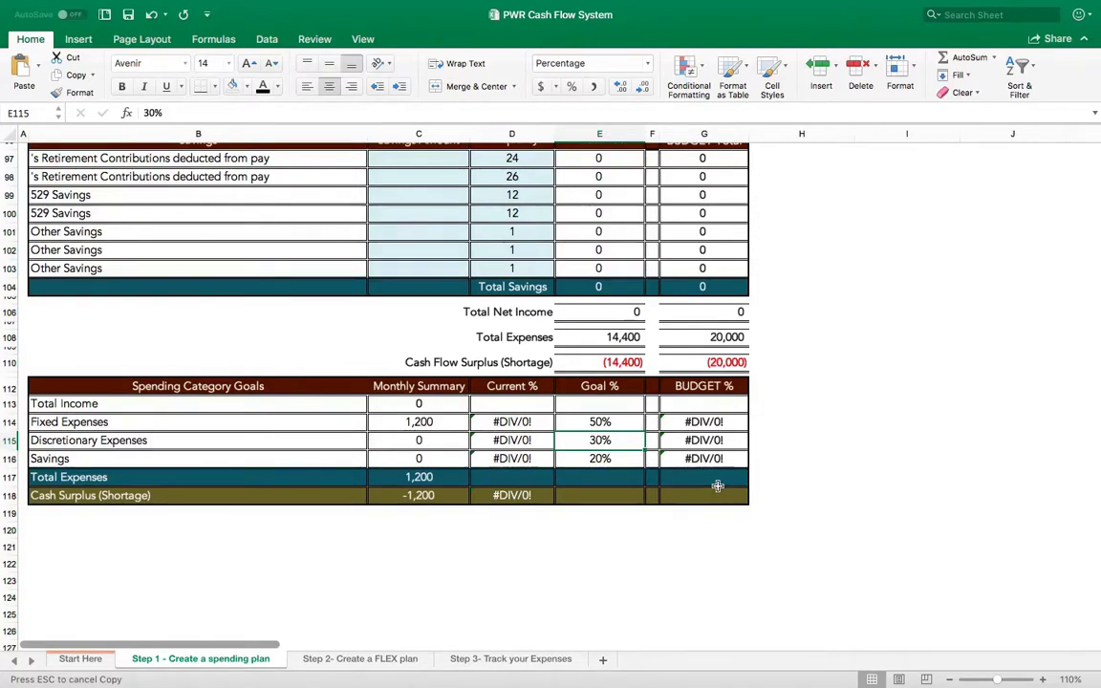
left_click(606, 459)
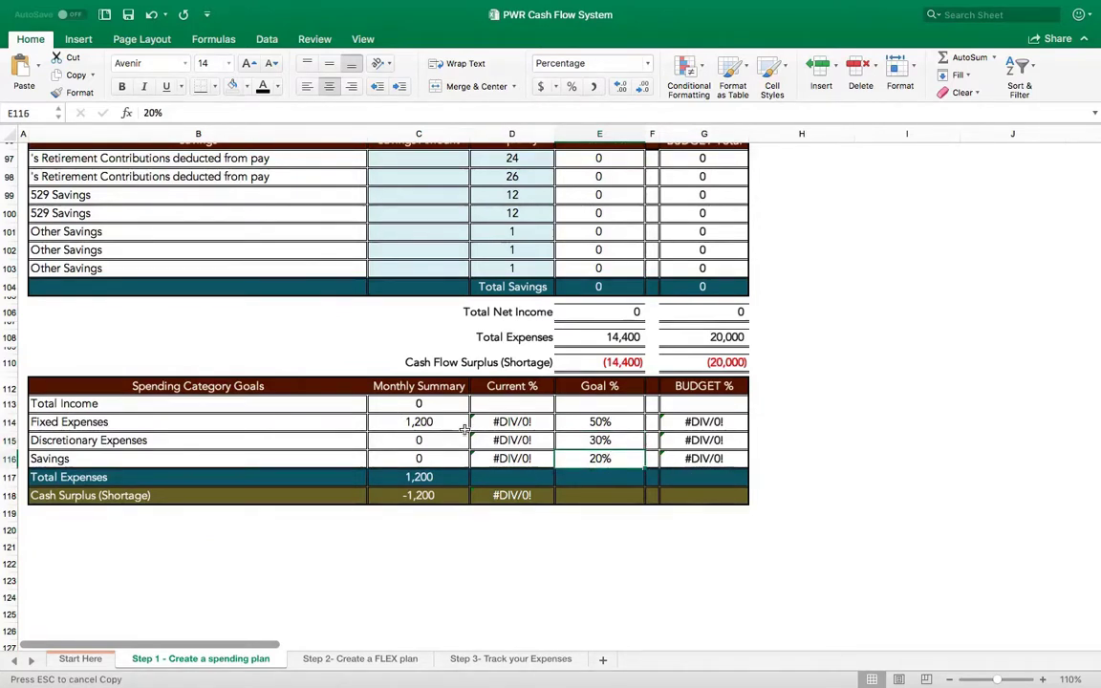
left_click(516, 426)
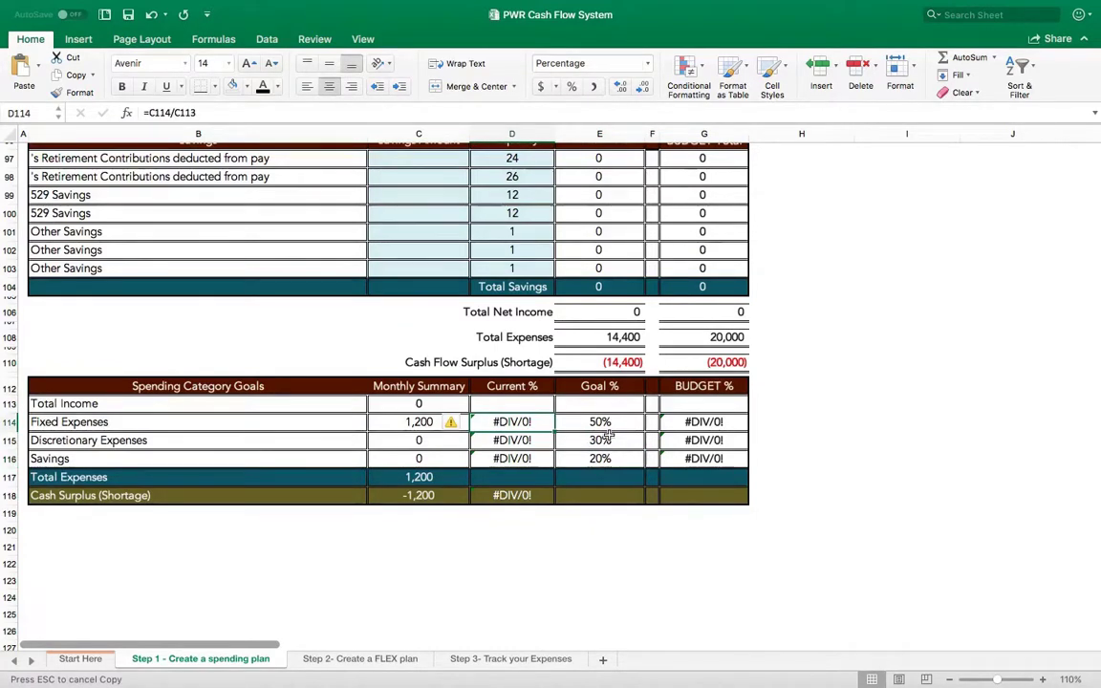
key("Down")
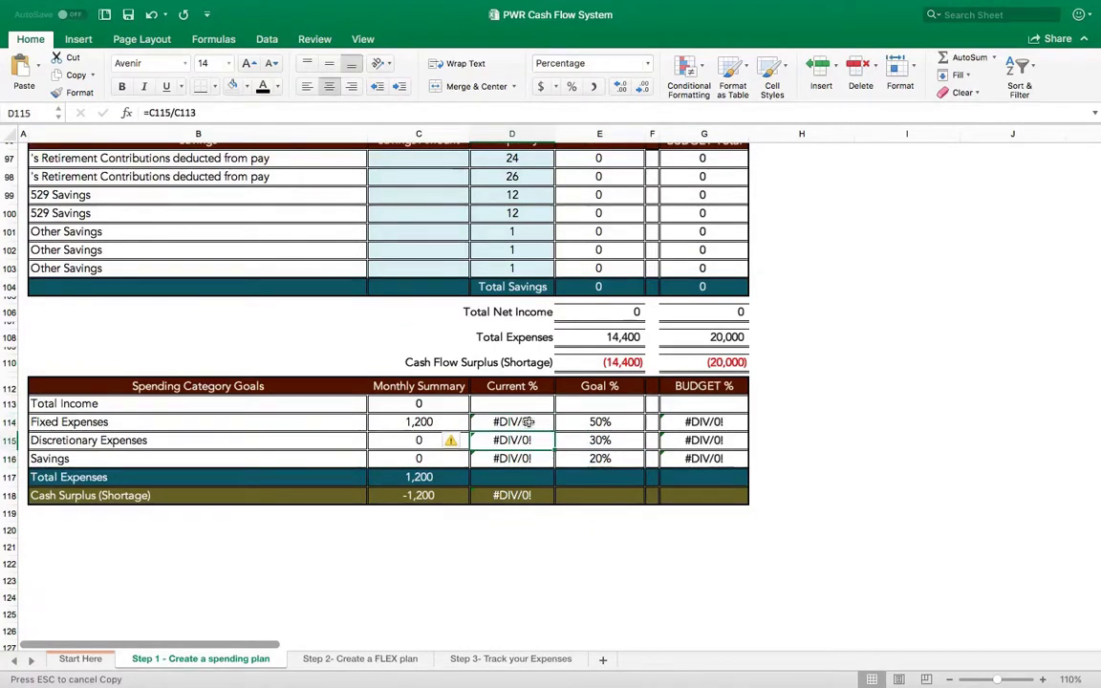
key("Up")
left_click_drag(531, 441, 531, 458)
left_click(534, 456)
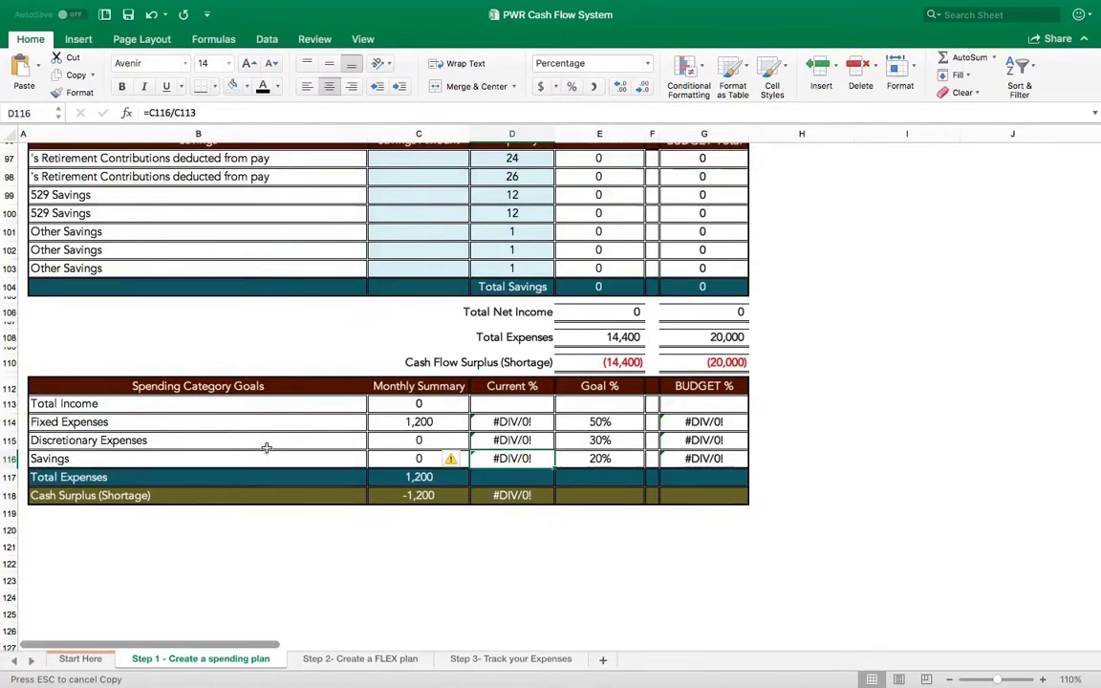
- Go back through the income and fixed expense sections and select the Mortgage or Rent expense amount
scroll(710, 239, "up", 3)
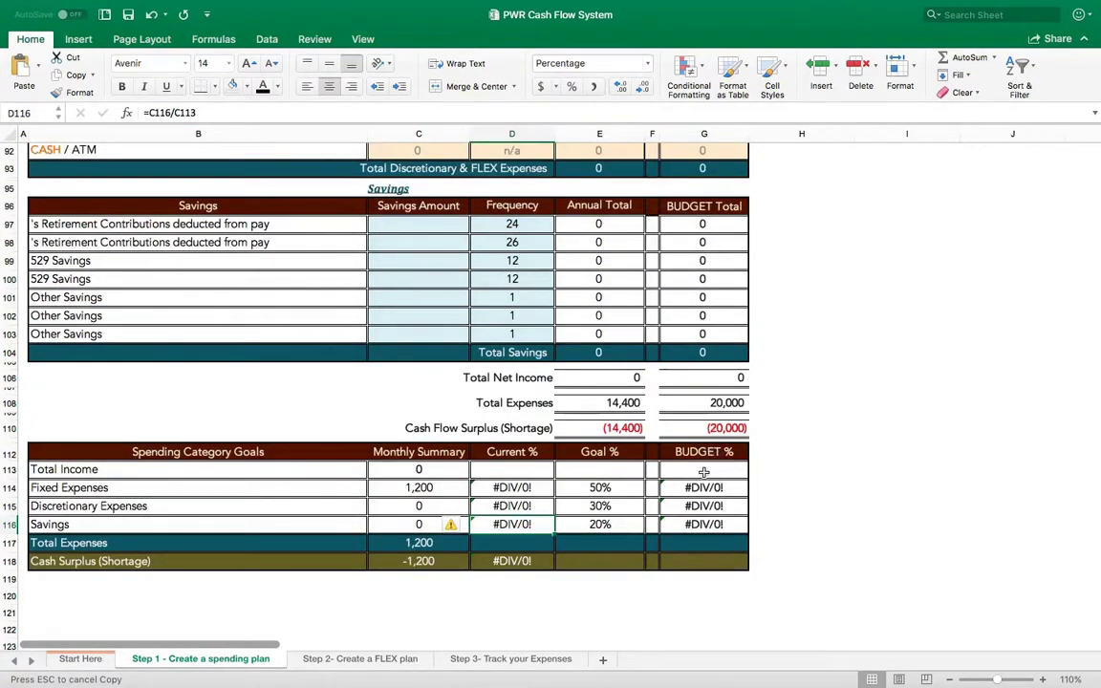
scroll(807, 524, "up", 15)
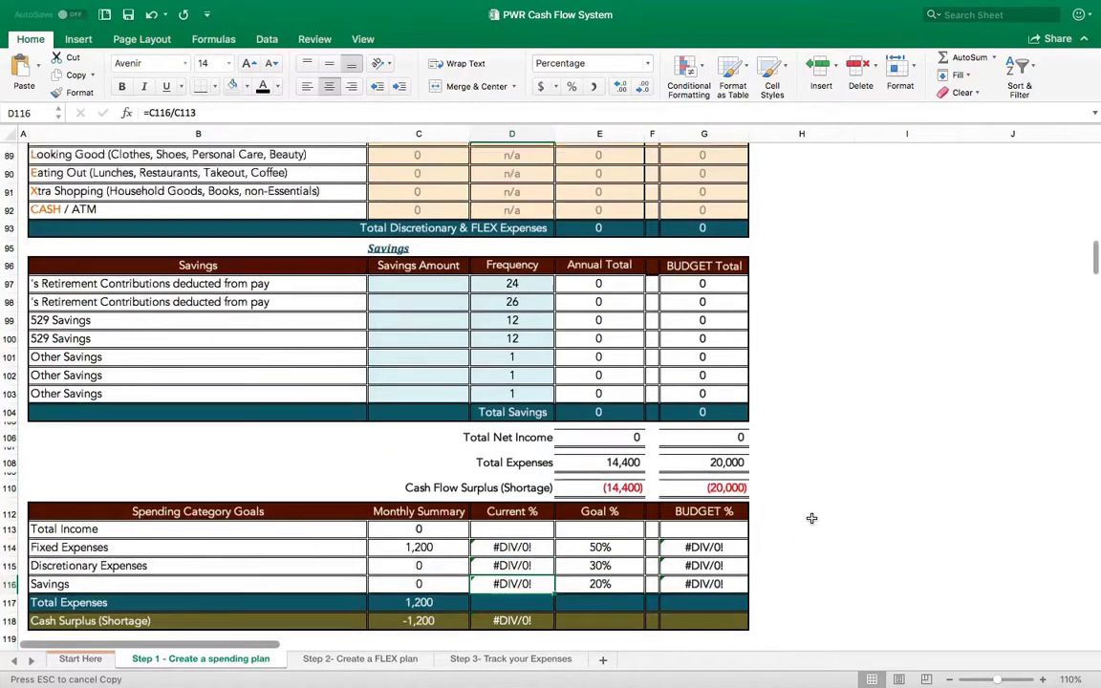
scroll(812, 518, "up", 12)
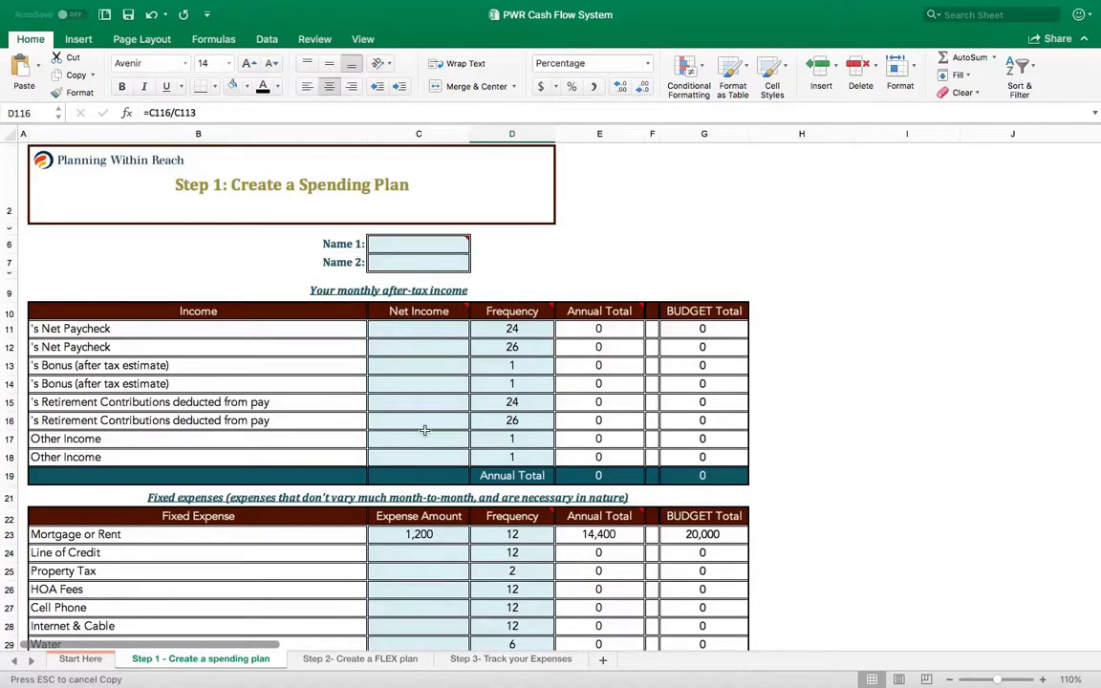
scroll(425, 432, "down", 5)
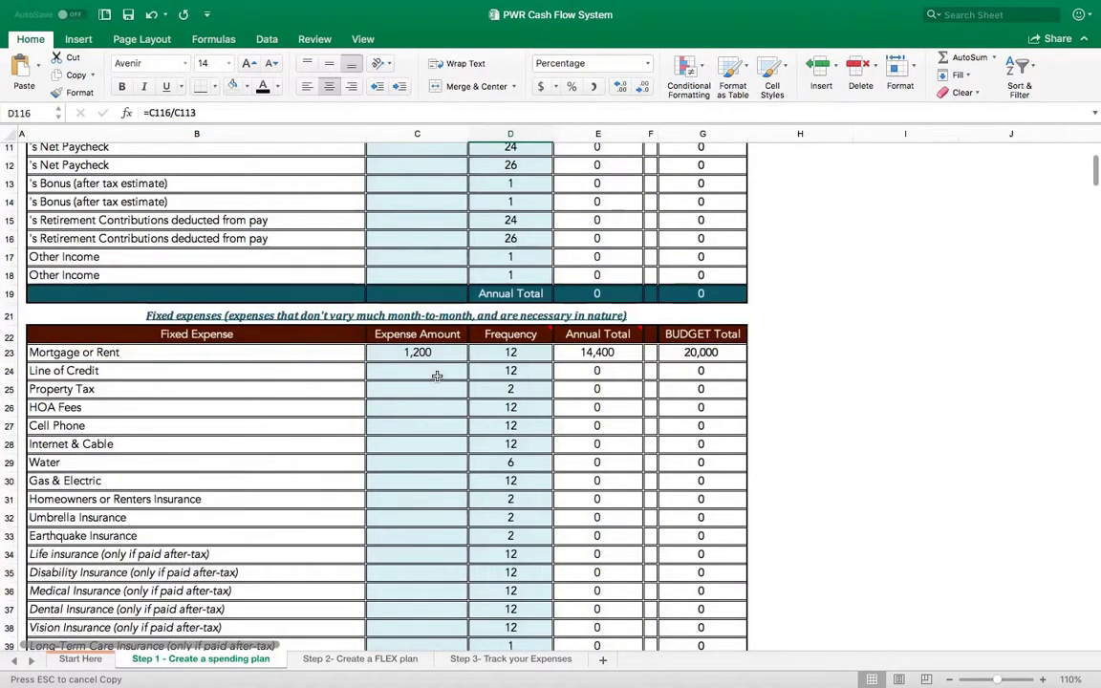
scroll(436, 376, "down", 2)
scroll(422, 409, "down", 2)
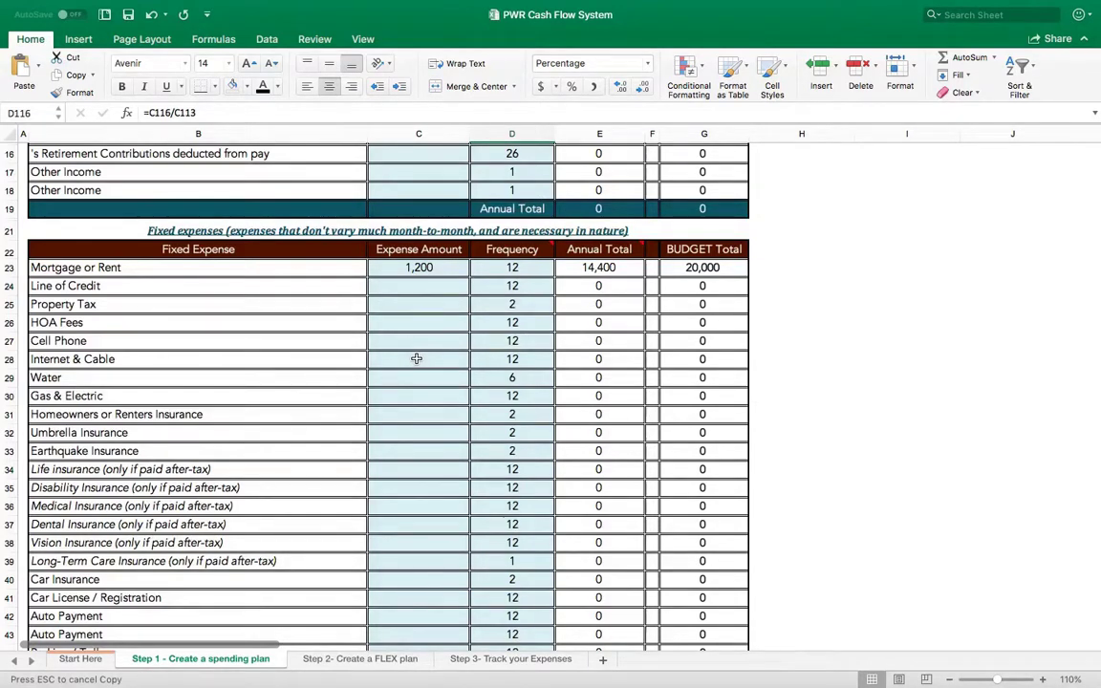
scroll(416, 358, "down", 3)
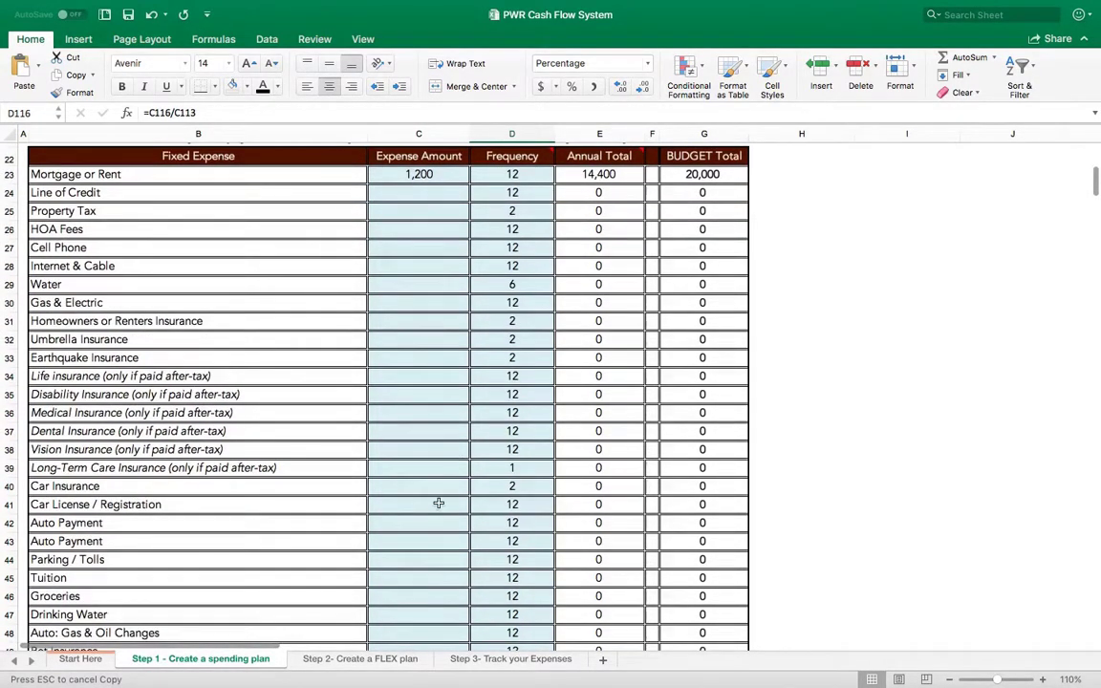
scroll(438, 503, "up", 10)
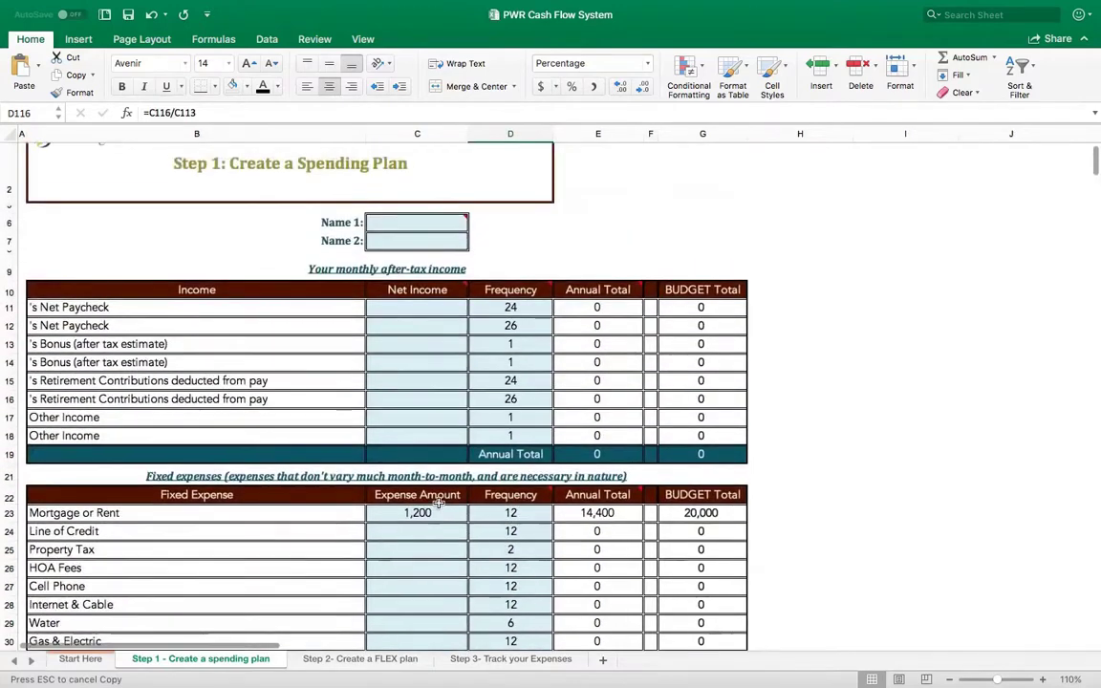
left_click(430, 535)
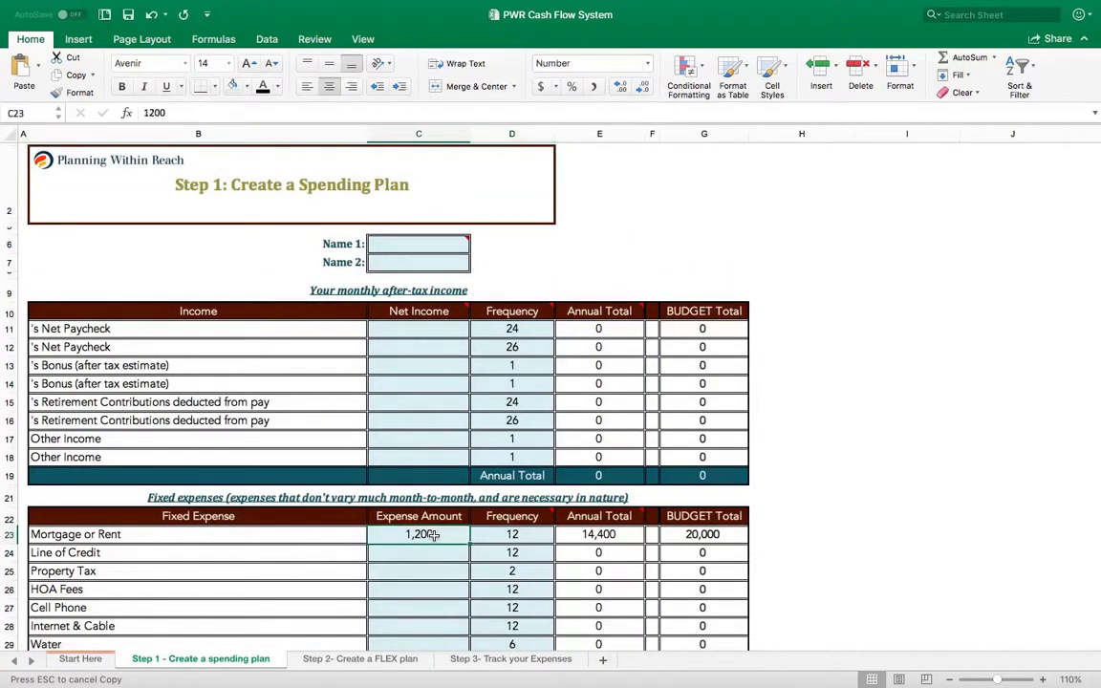
- Set the Mortgage or Rent expense amount and its BUDGET Total to 0 in the fixed expenses table
type("0")
key("Tab")
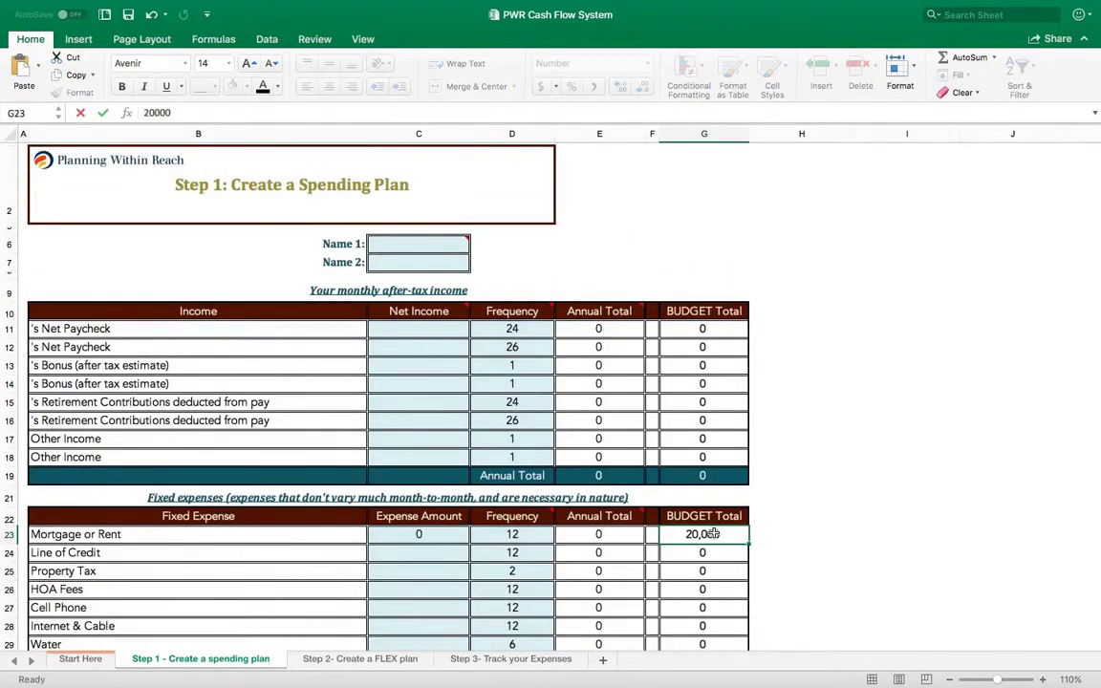
type("0")
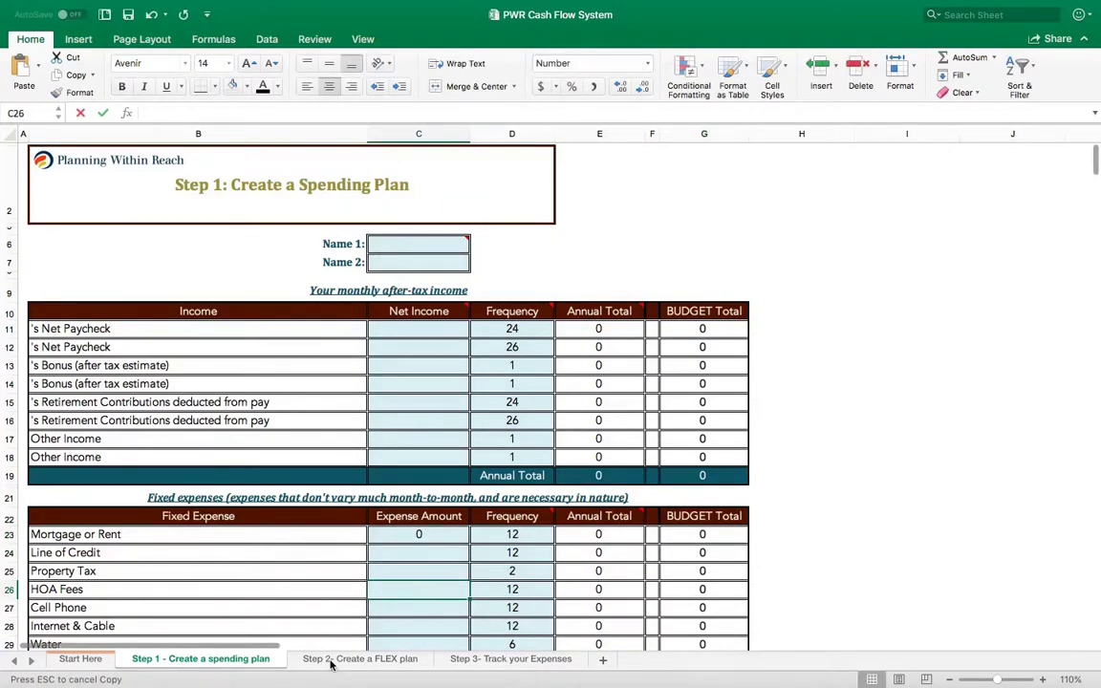
- Open the Step 2- Create a FLEX plan sheet and look over its instructions and FLEX discretionary expense categories
left_click(325, 659)
scroll(435, 494, "down", 2)
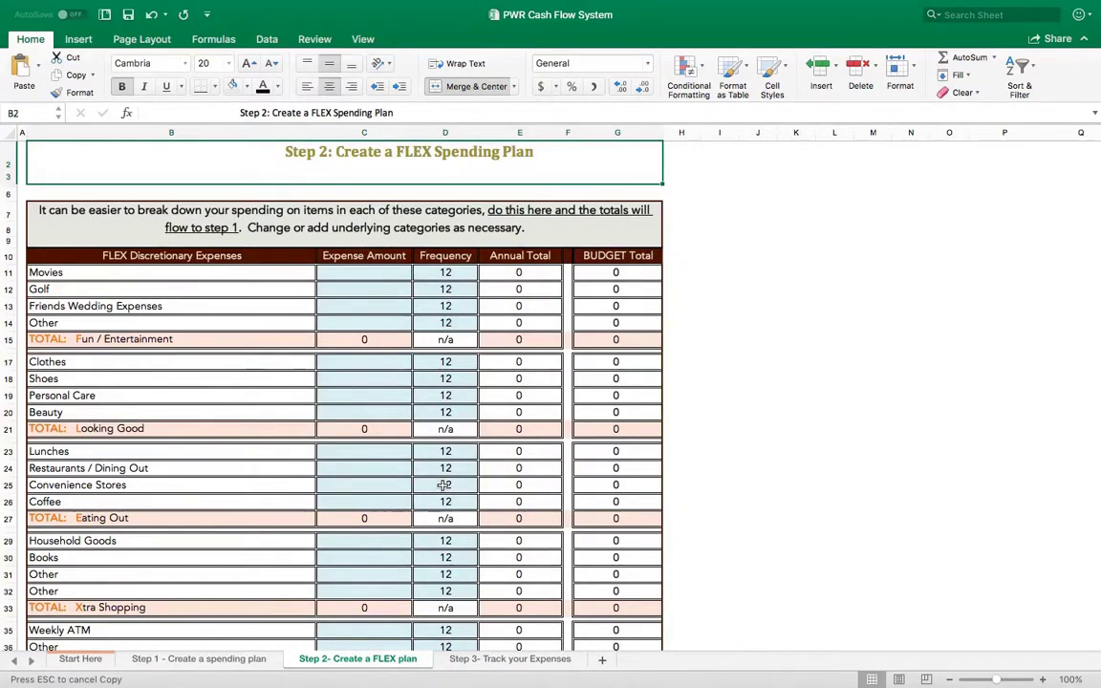
scroll(444, 484, "down", 2)
scroll(445, 486, "up", 2)
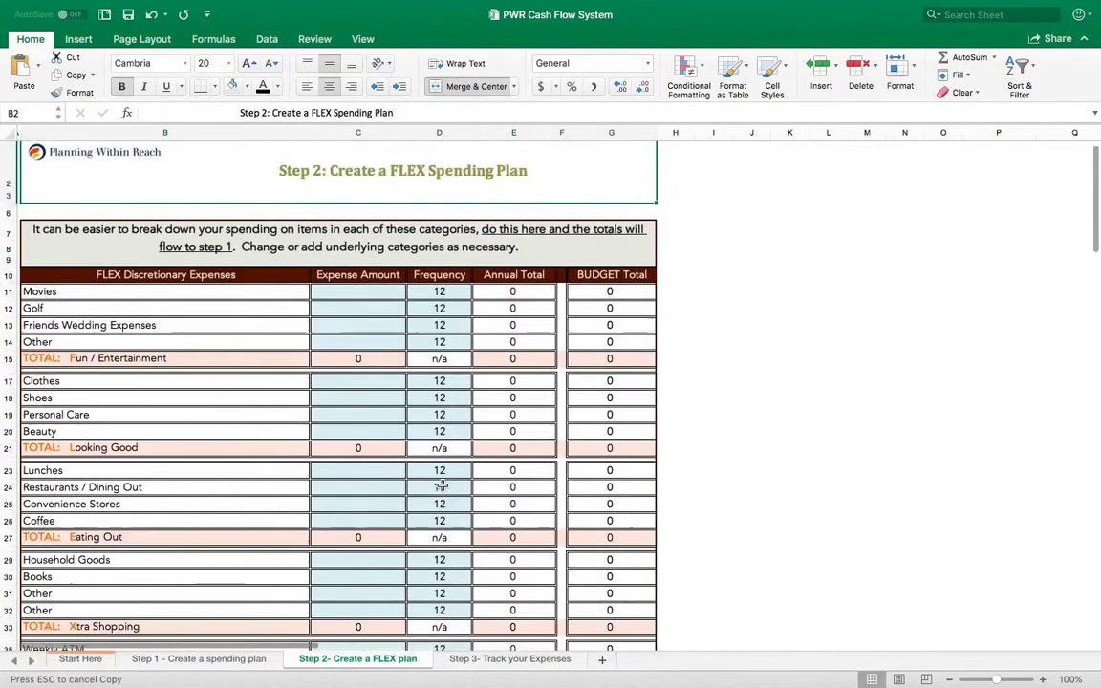
scroll(443, 486, "down", 3)
scroll(444, 486, "down", 2)
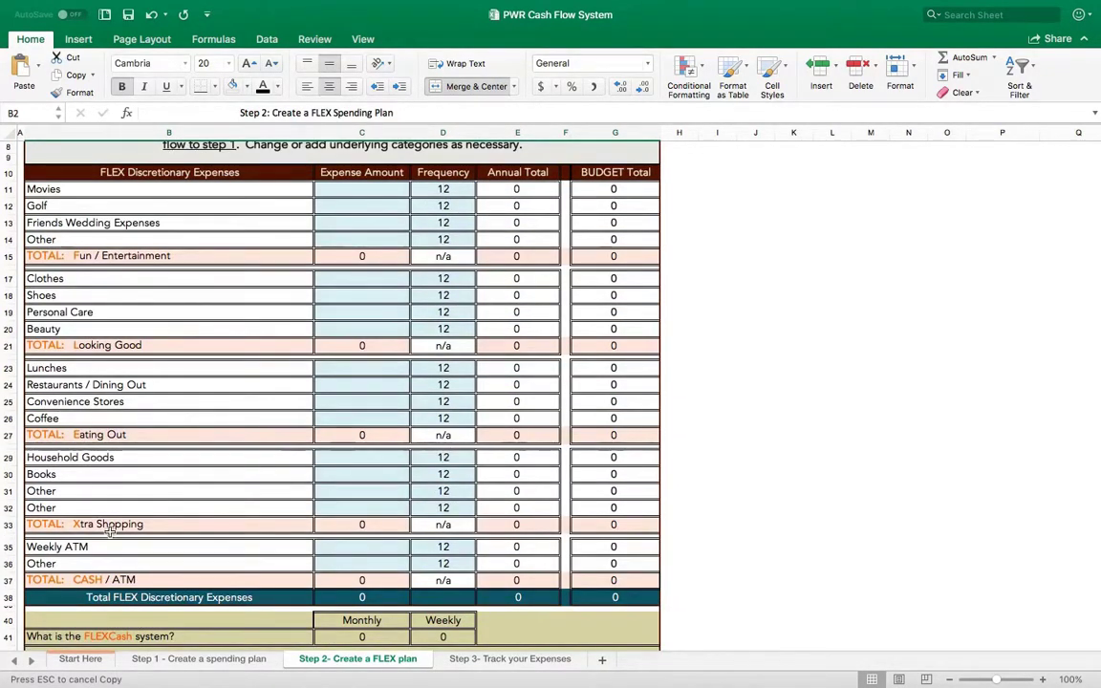
- Examine the Fun / Entertainment, Looking Good, Eating Out and Xtra Shopping total rows, plus the FLEXCash section below them
left_click(178, 257)
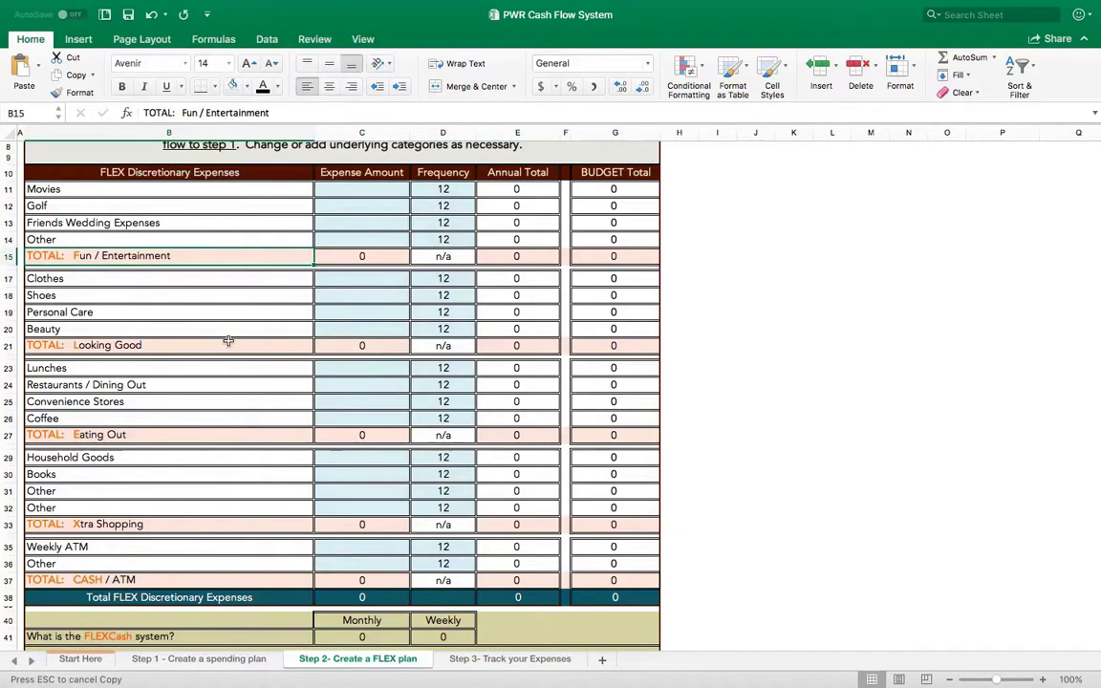
left_click(197, 348)
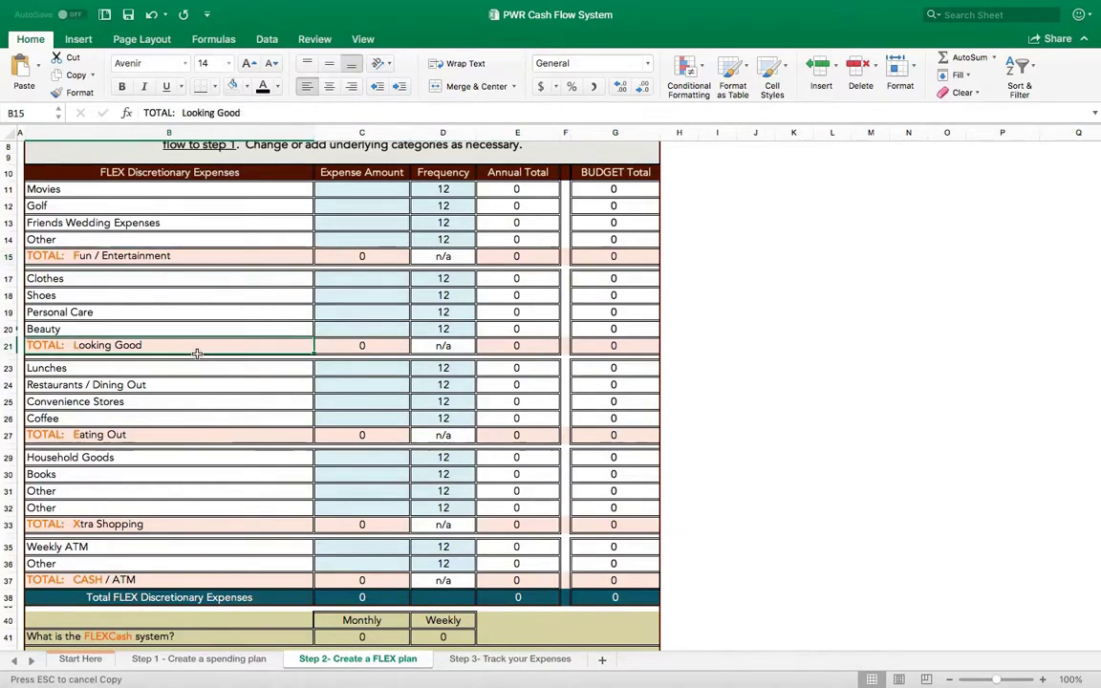
left_click(166, 432)
left_click(142, 525)
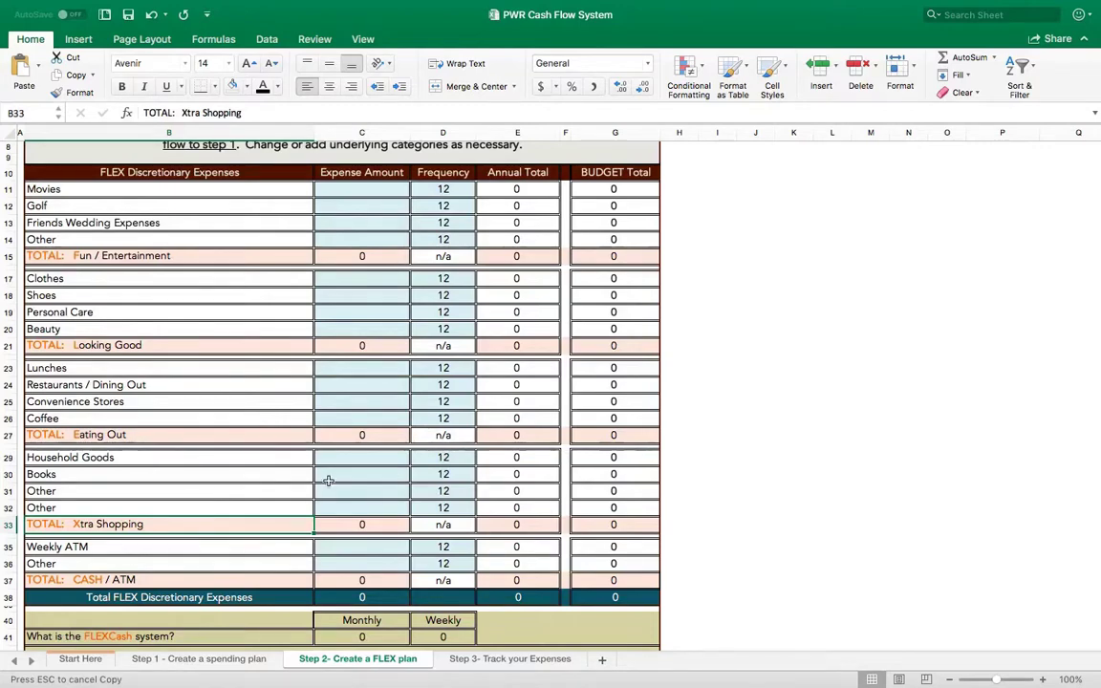
scroll(327, 479, "down", 5)
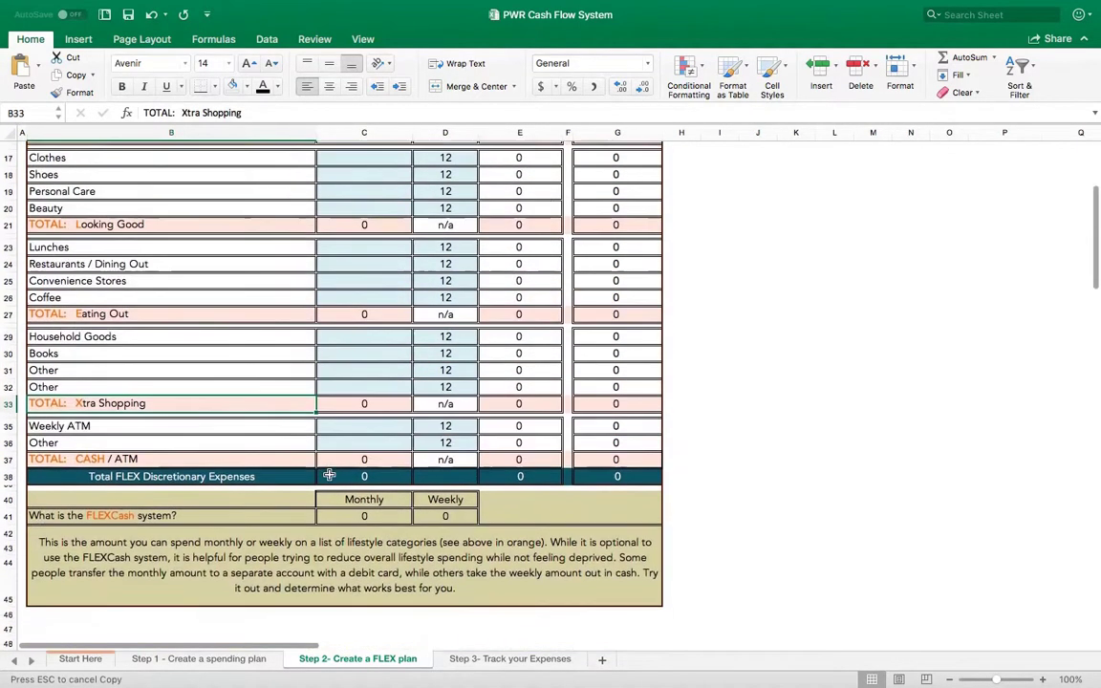
scroll(304, 590, "up", 6)
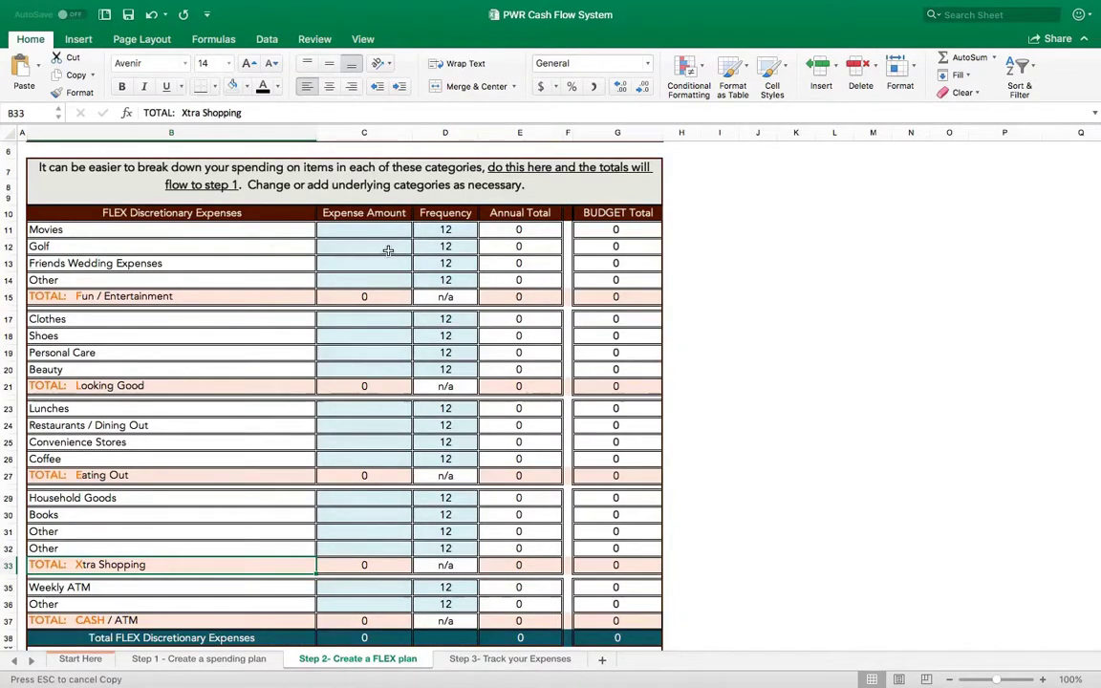
- Inspect the Expense Amount cells for Movies, Golf and Friends Wedding Expenses and the Fun / Entertainment BUDGET Total formula
left_click(365, 229)
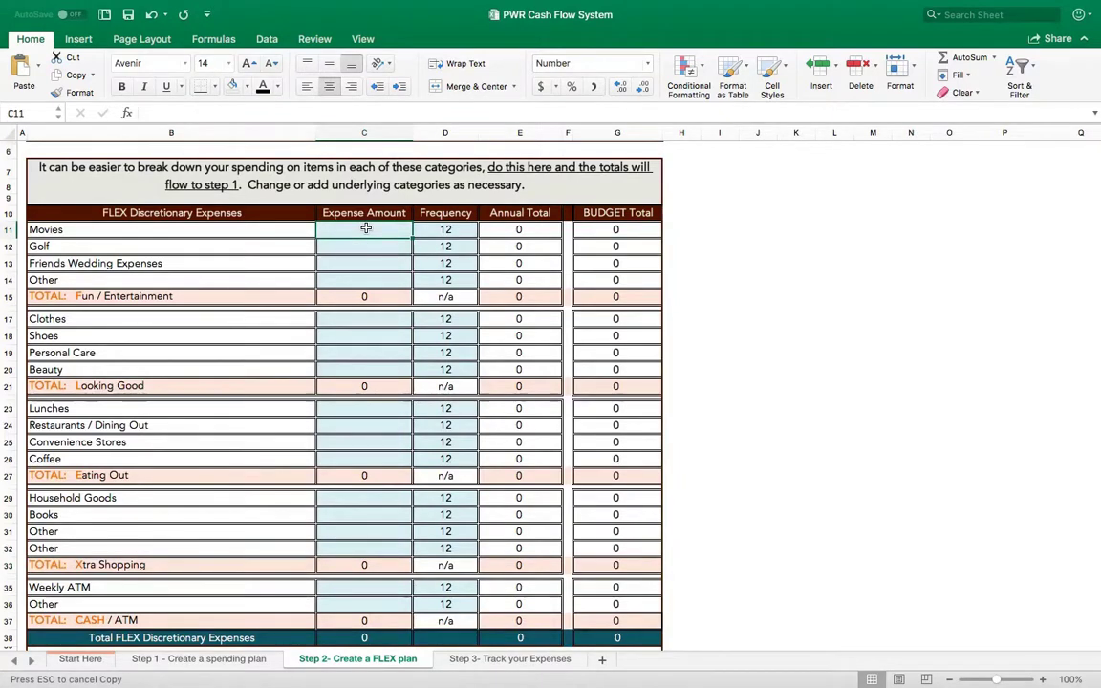
left_click(592, 294)
left_click(592, 295)
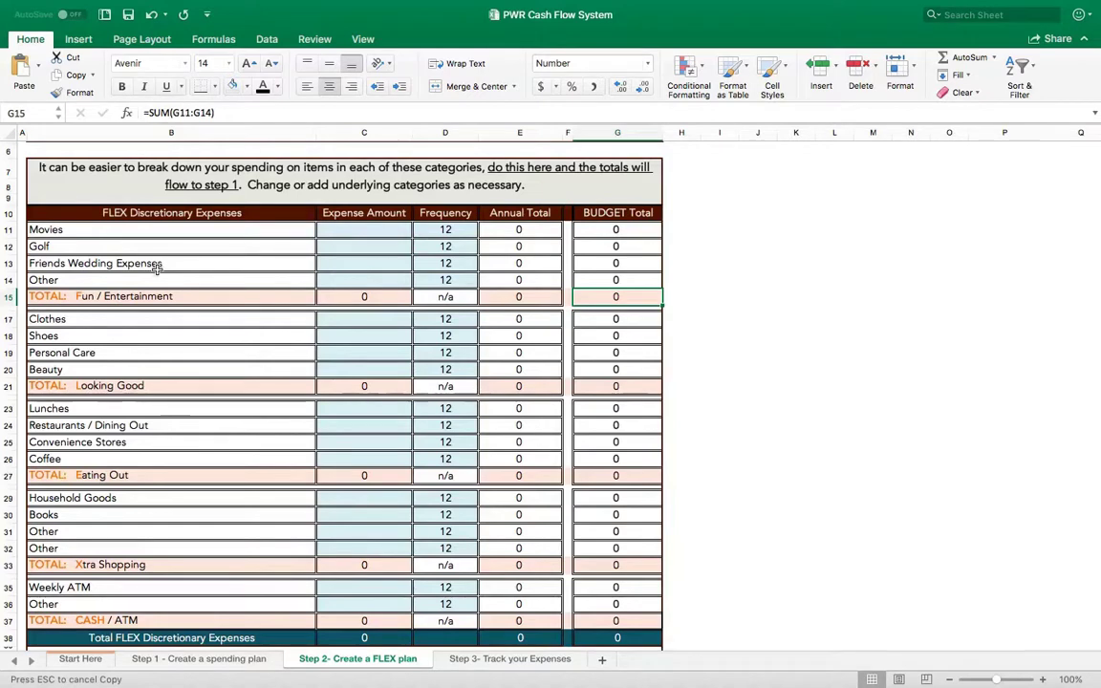
left_click(326, 224)
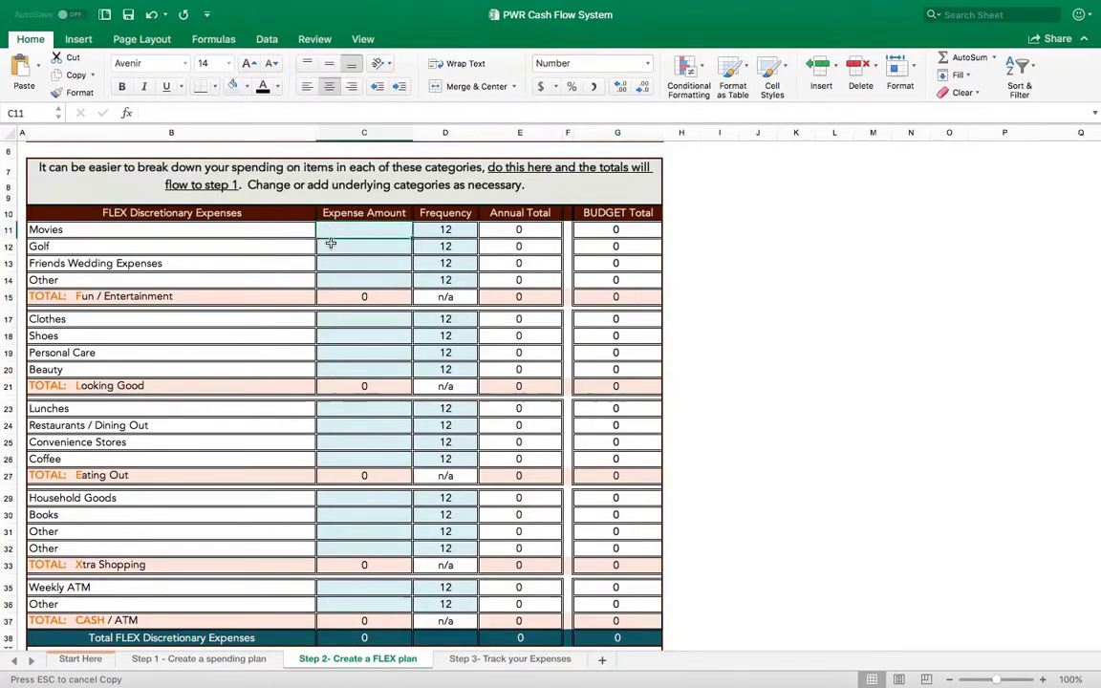
left_click(325, 248)
left_click(323, 262)
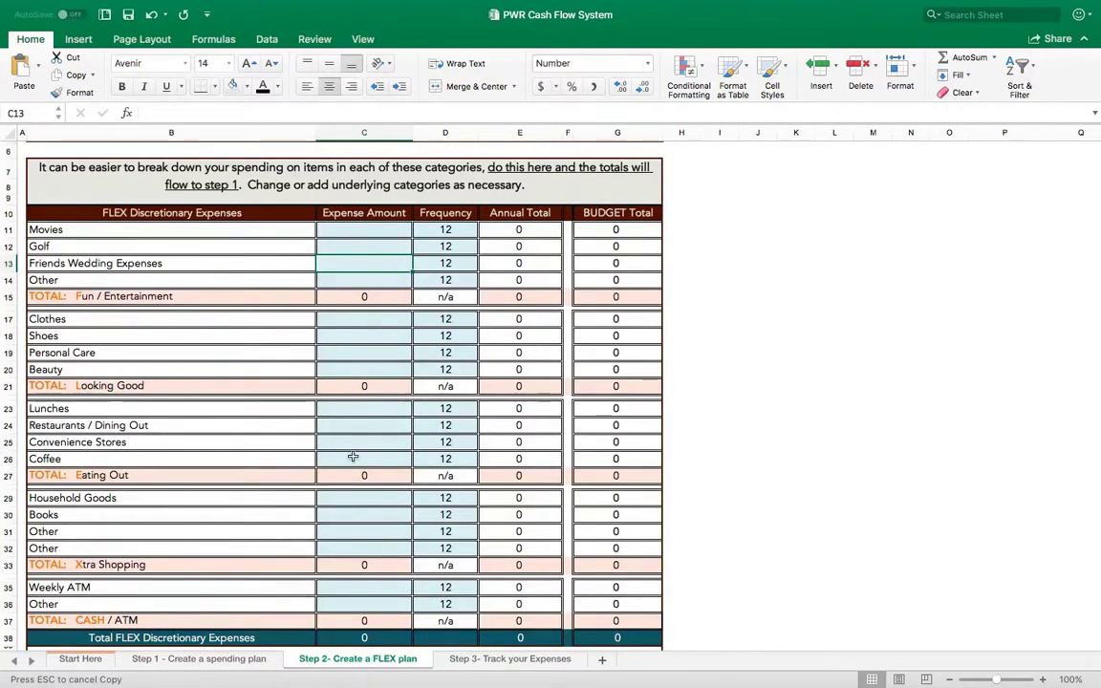
- Read the FLEXCash system explanation with its monthly and weekly amounts, and return to the start of the FLEX plan
scroll(353, 481, "down", 1)
scroll(353, 481, "down", 5)
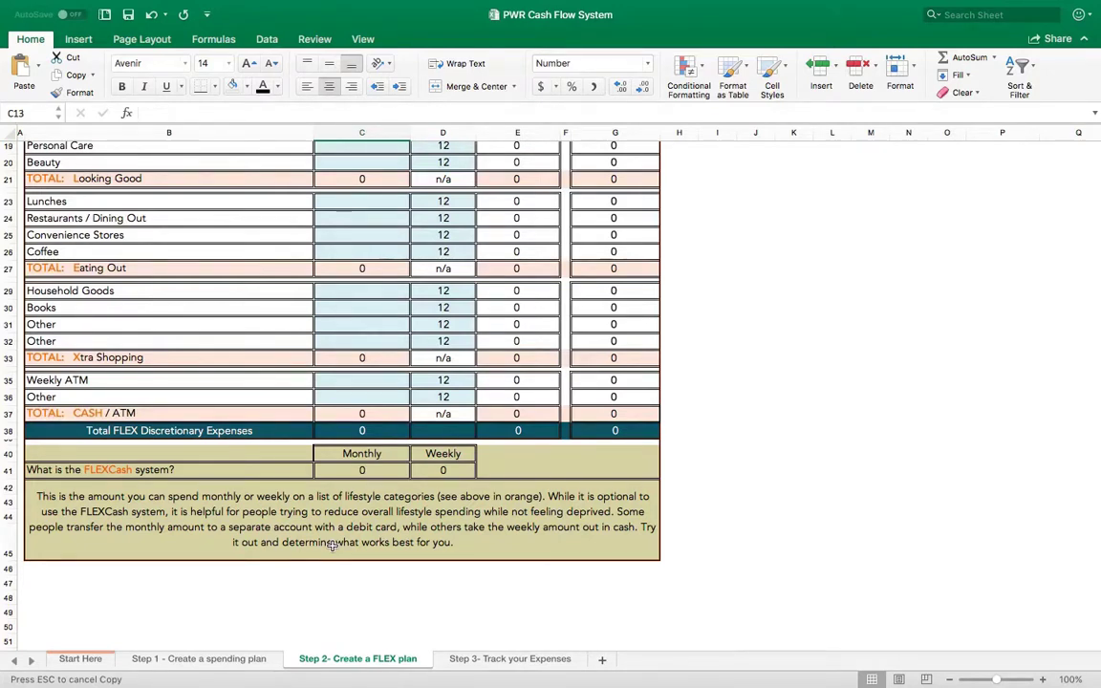
scroll(331, 543, "up", 5)
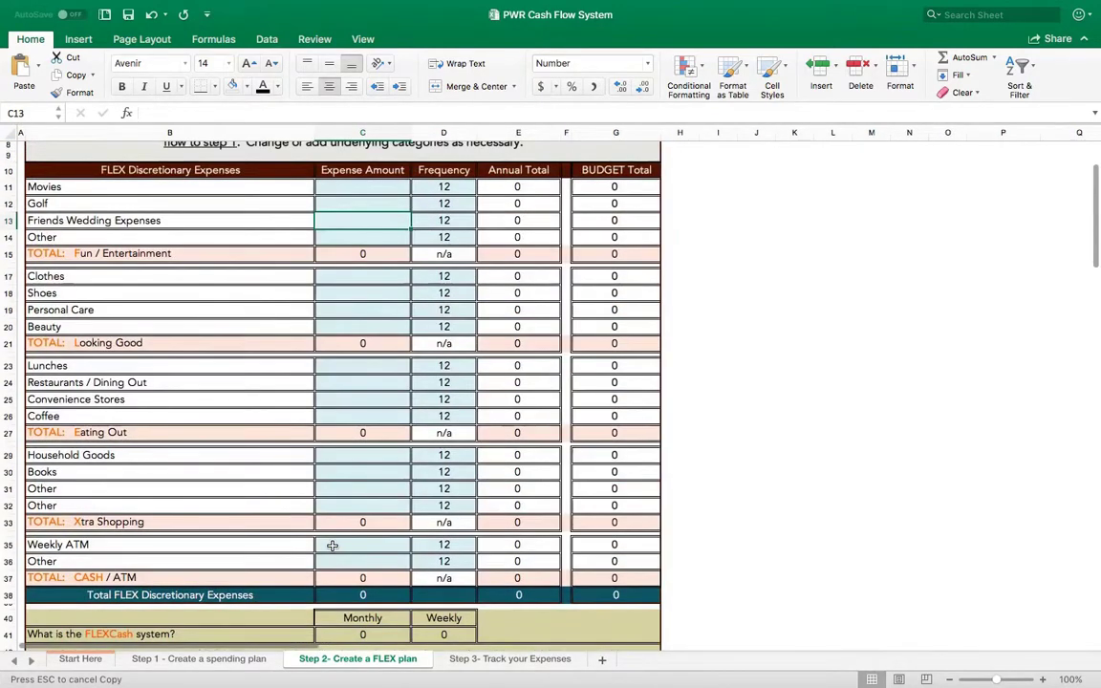
scroll(315, 564, "up", 3)
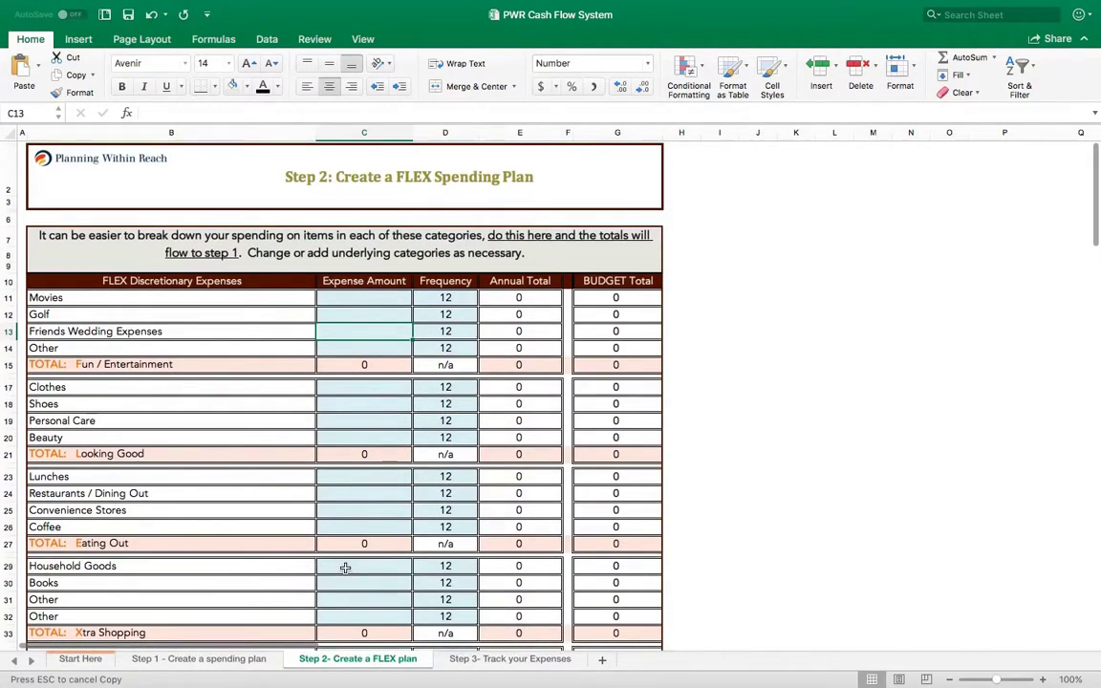
- Check the auto-filled FLEX Discretionary Expenses rows on the Step 1 sheet against the categories in the Step 2 FLEX plan
left_click(216, 659)
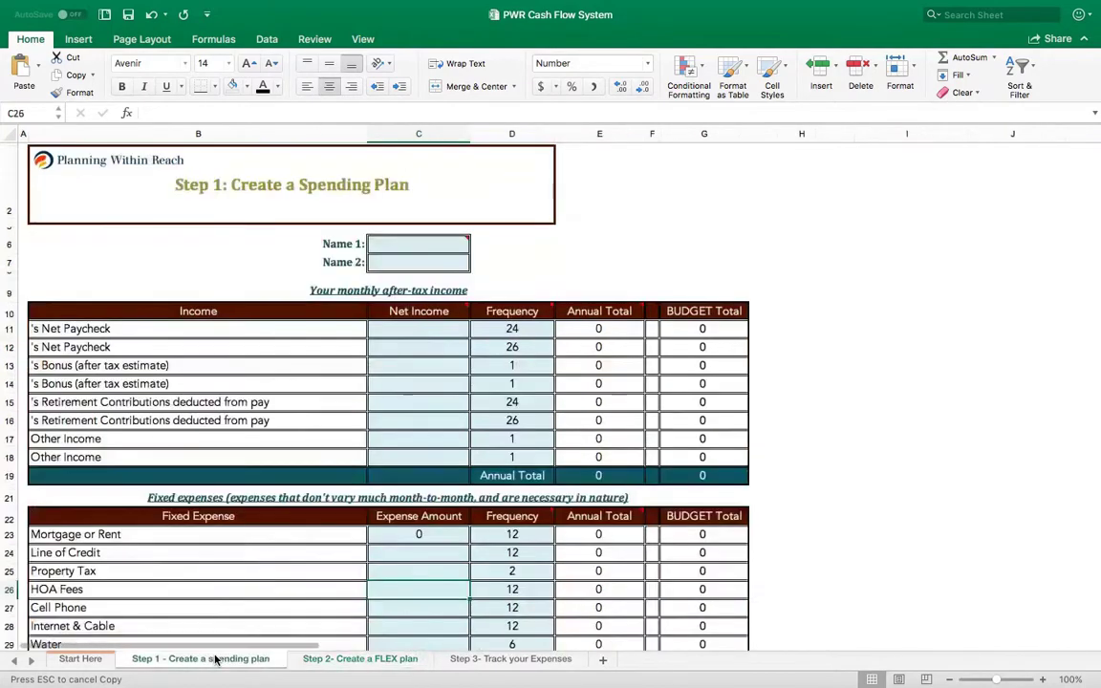
scroll(307, 432, "down", 15)
scroll(307, 432, "down", 8)
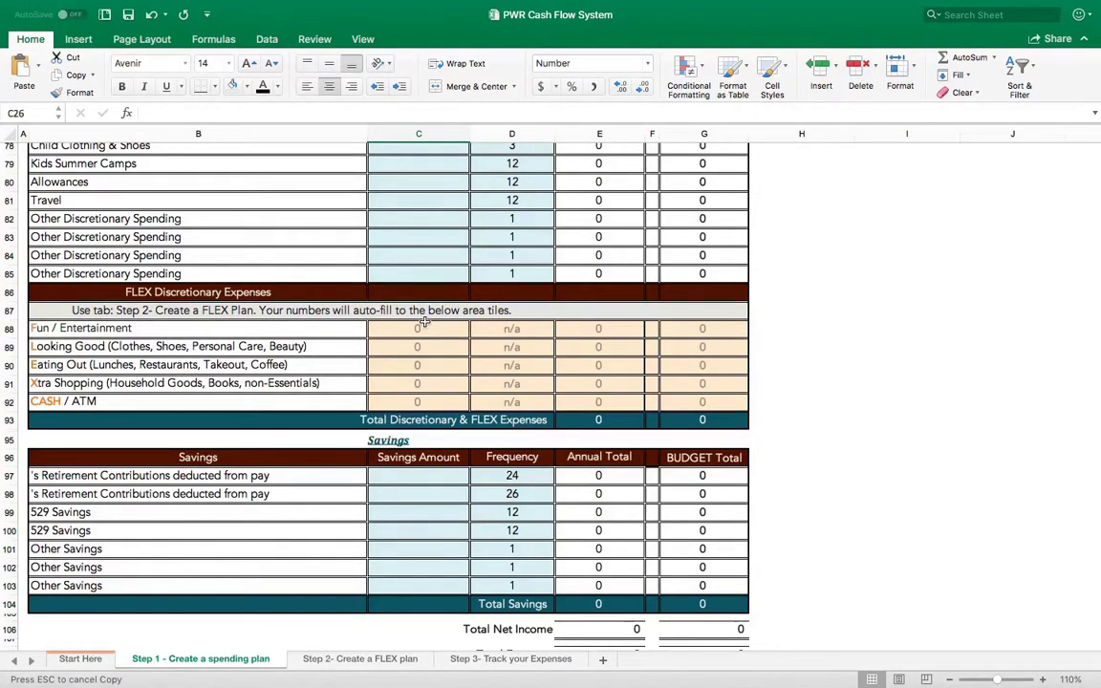
left_click(346, 661)
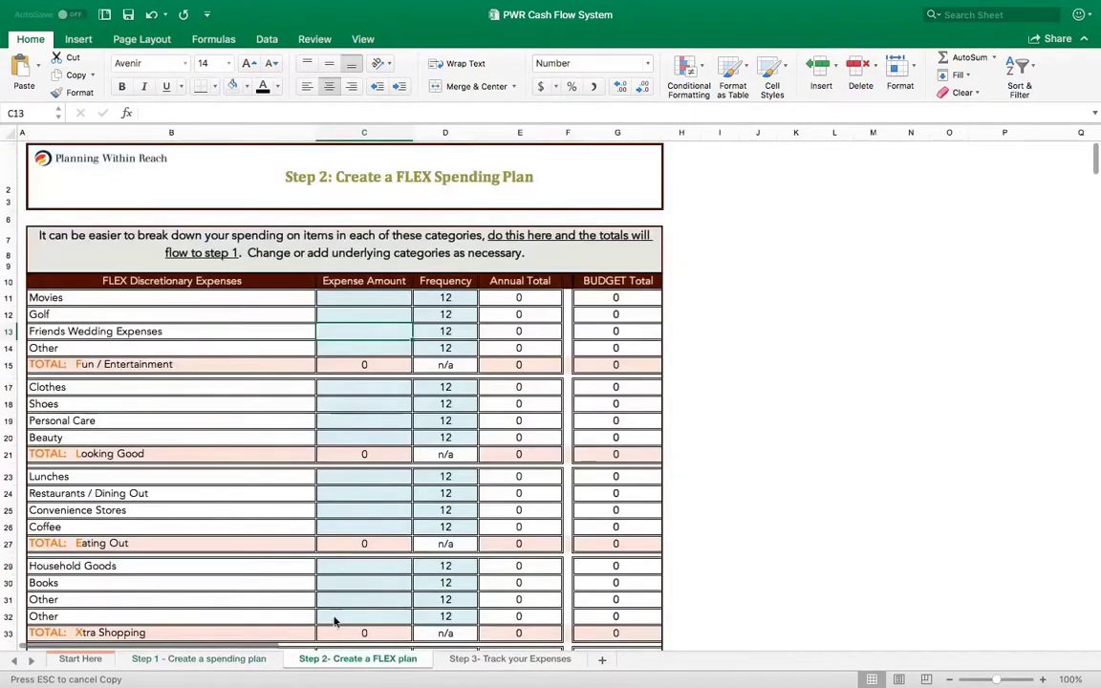
scroll(182, 520, "down", 3)
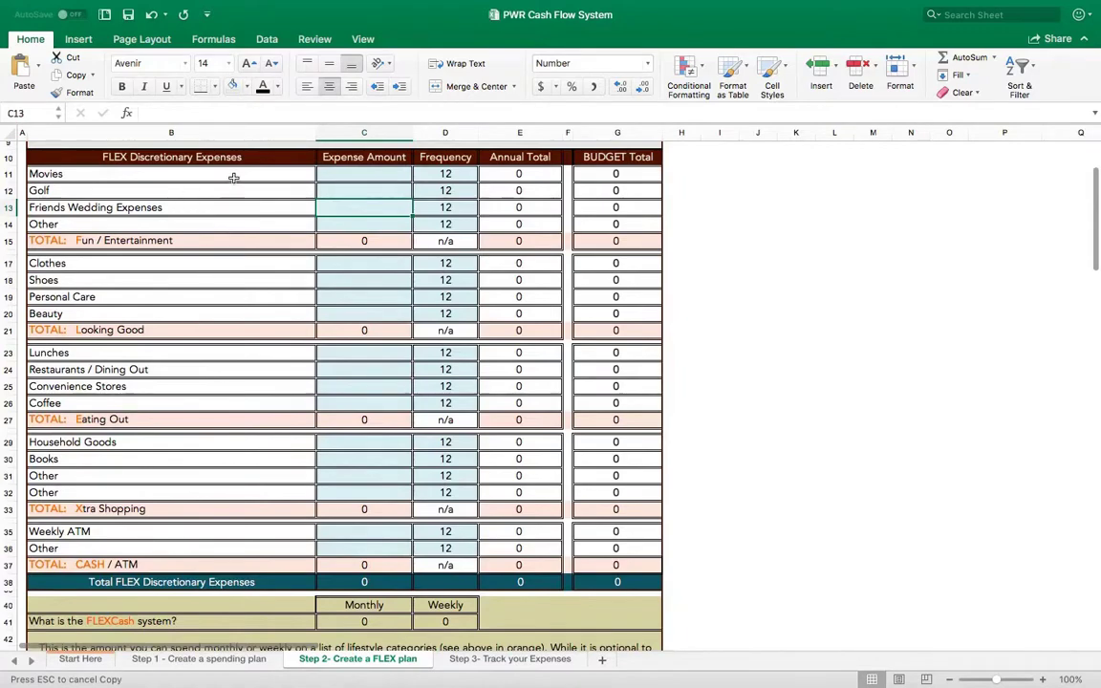
scroll(258, 574, "down", 2)
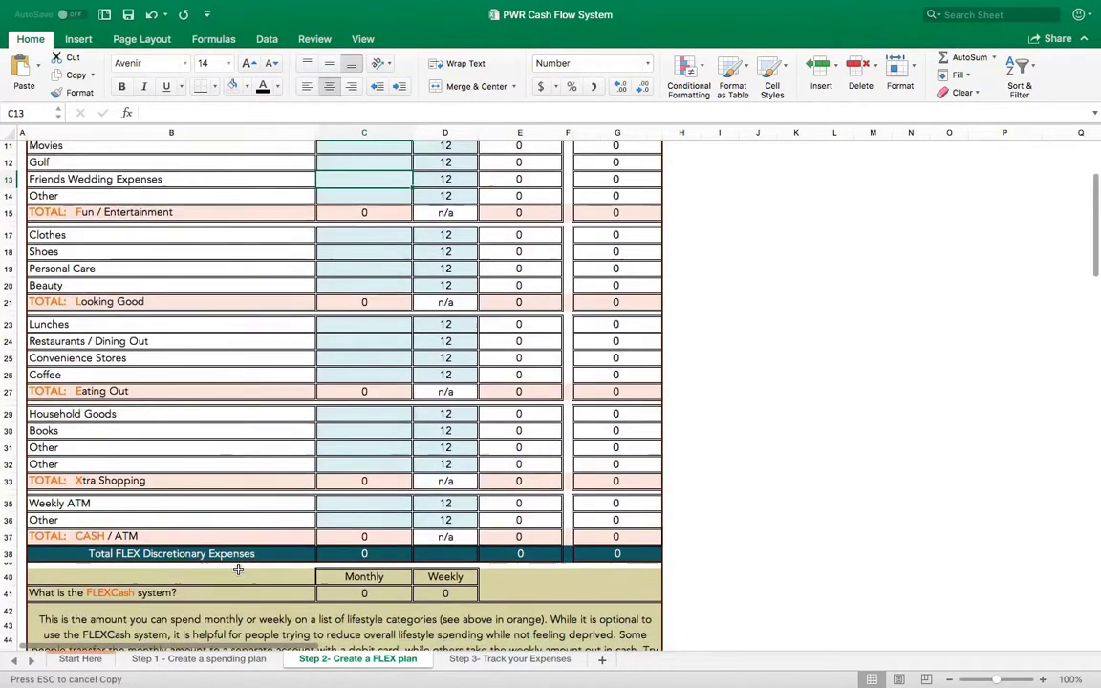
scroll(393, 565, "up", 4)
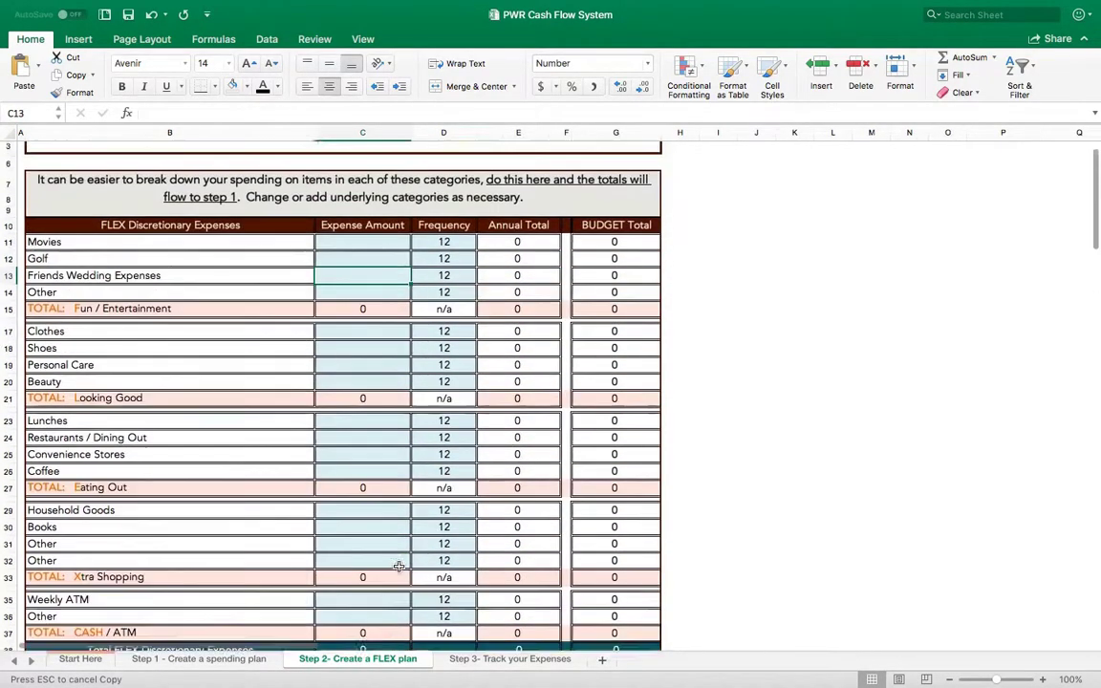
- Compare the Budget column of the Step 3- Track your Expenses sheet with the BUDGET Total column of the Step 1 sheet
left_click(463, 659)
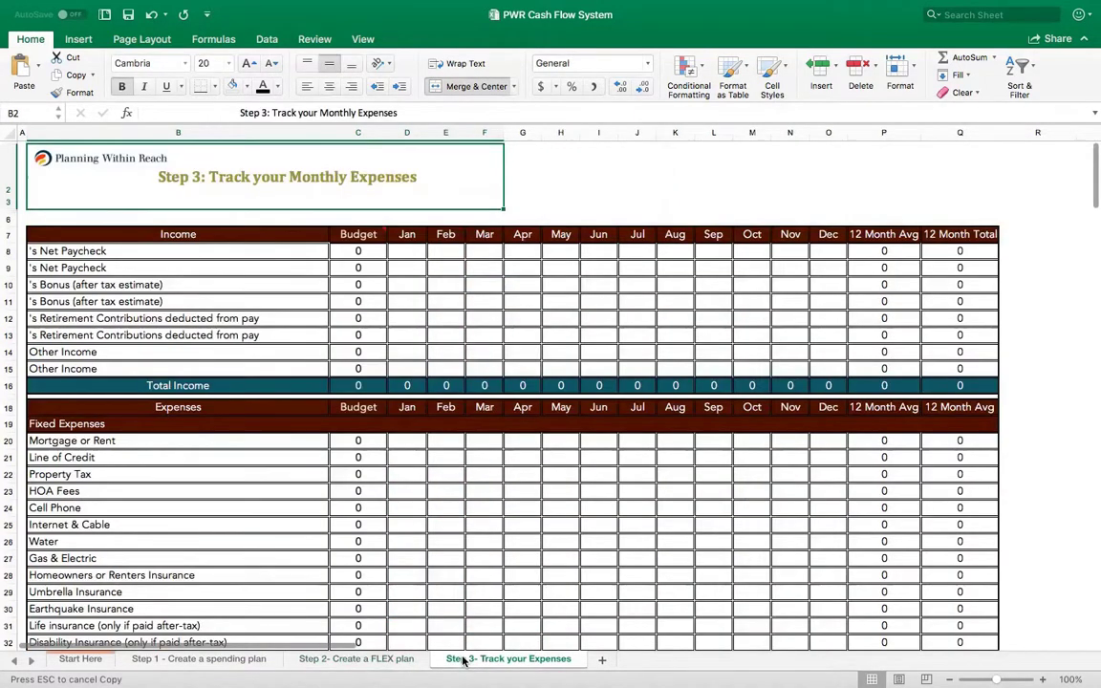
left_click(361, 133)
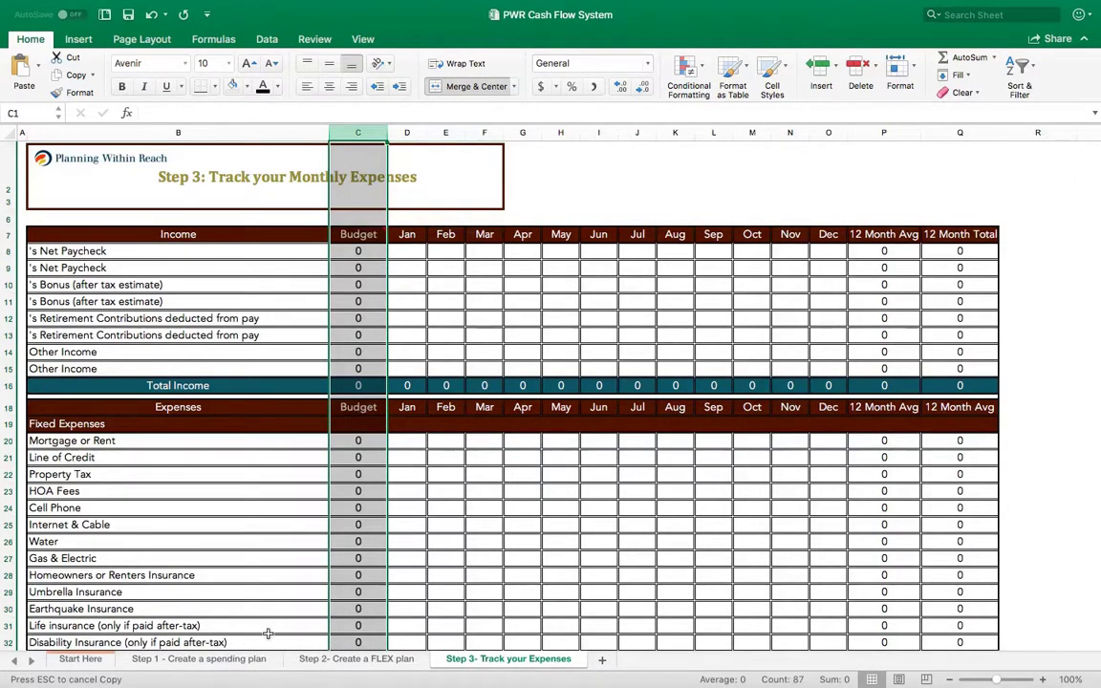
left_click(201, 659)
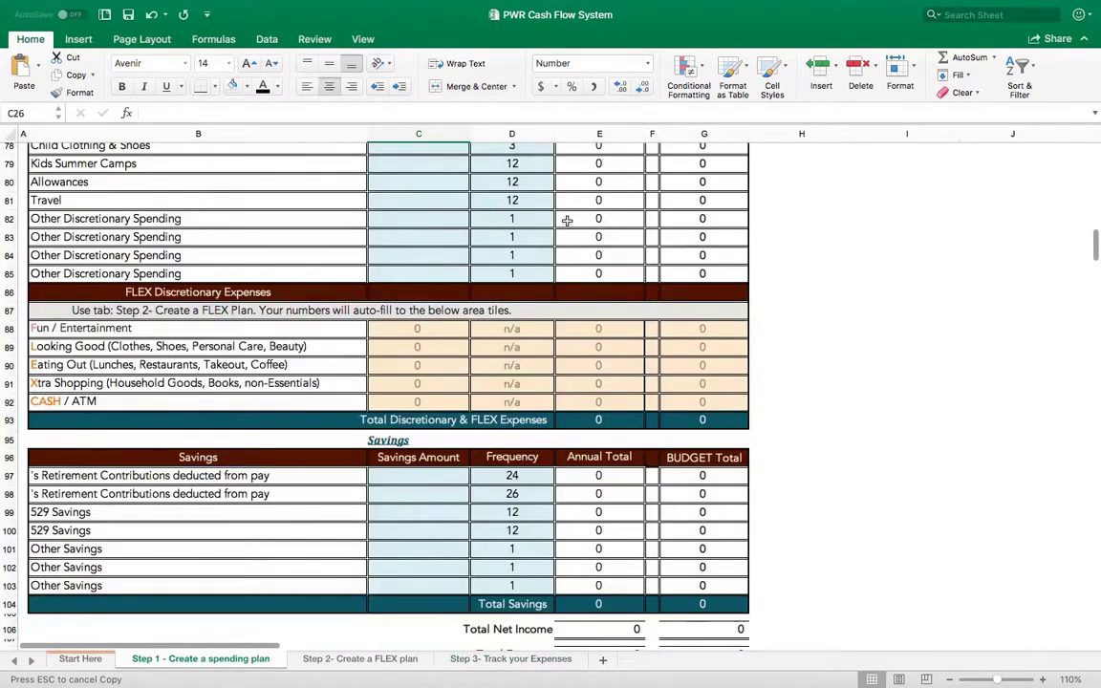
scroll(663, 238, "up", 20)
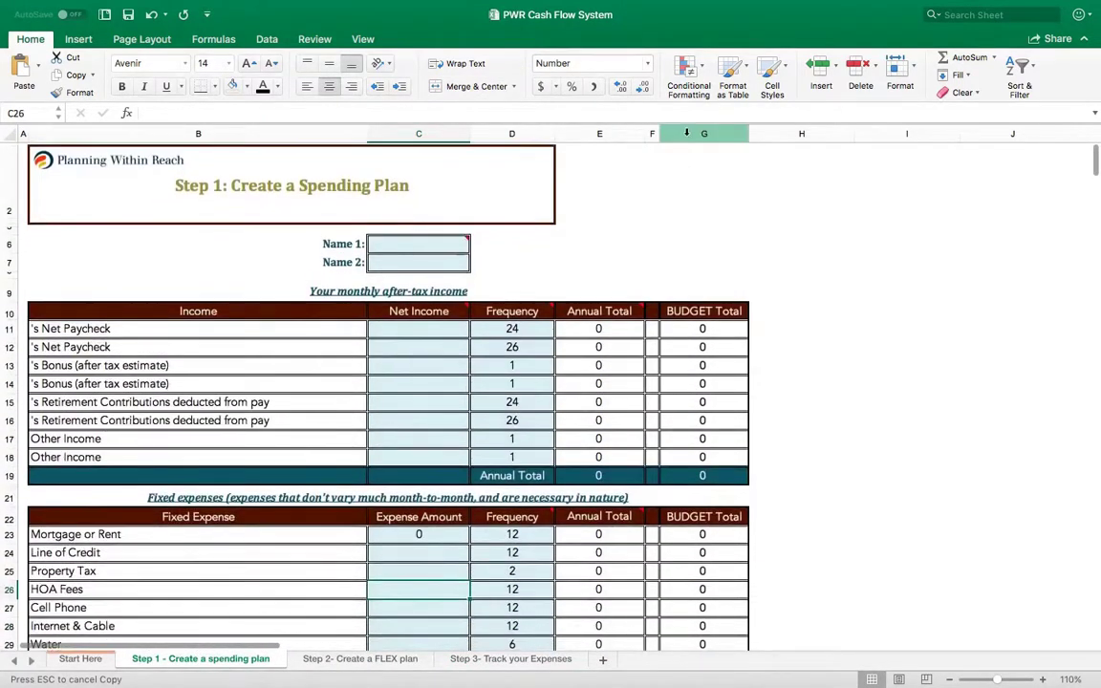
left_click(686, 133)
left_click(483, 659)
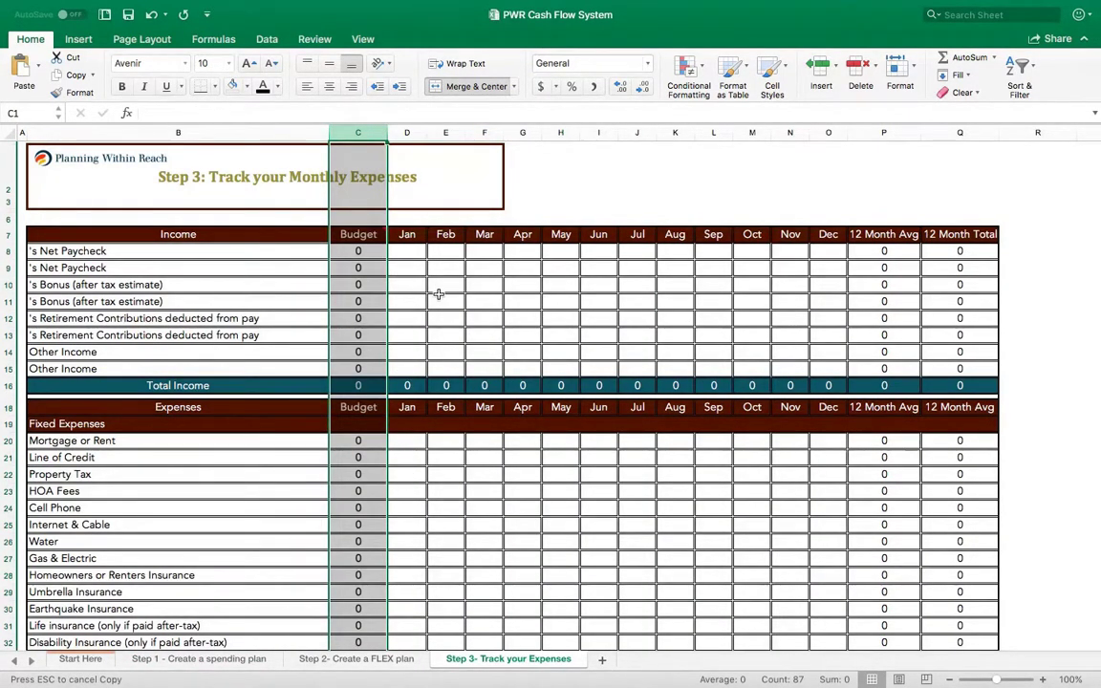
- Point out the January to December columns and the monthly entry cells in the income and fixed expense tables
left_click(436, 332)
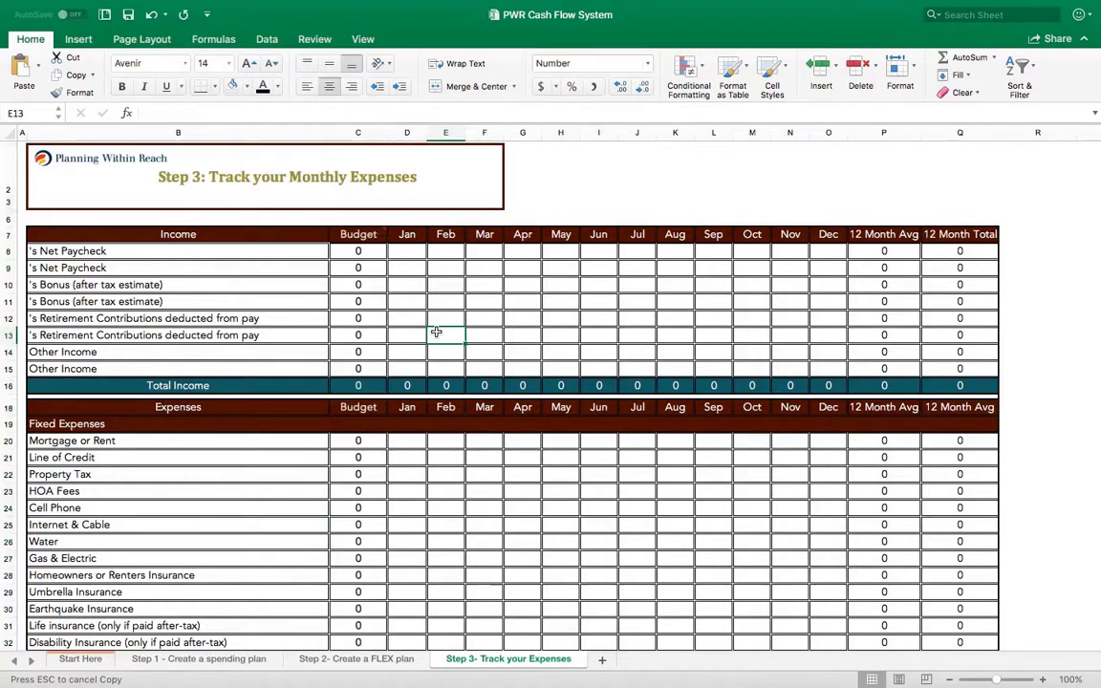
left_click_drag(402, 236, 819, 244)
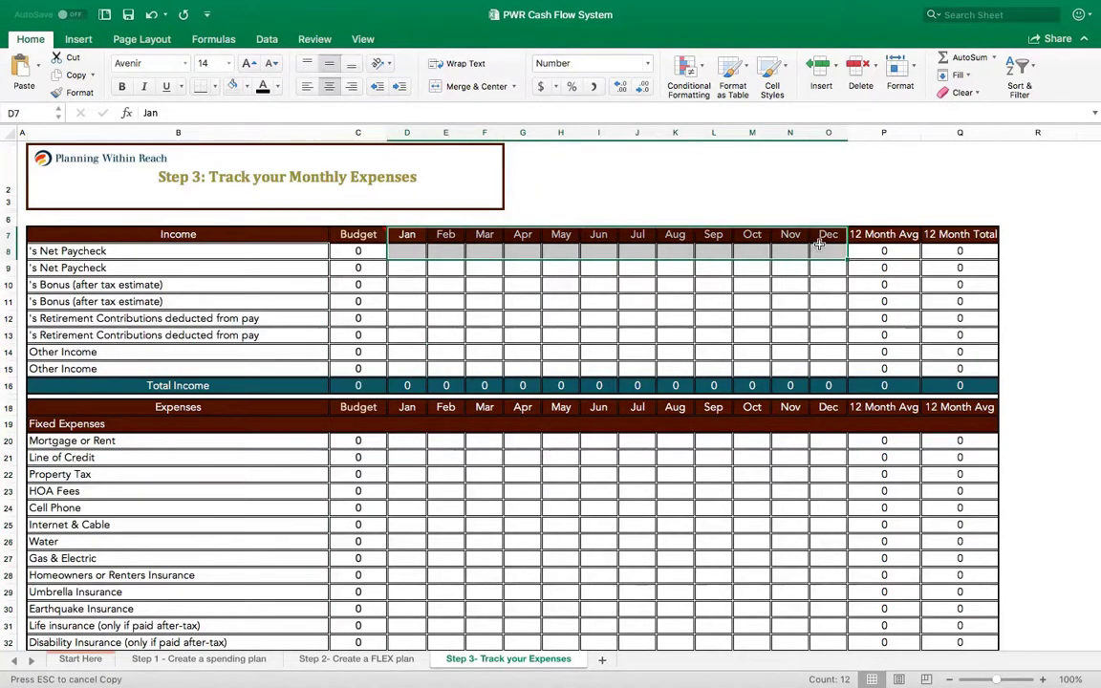
left_click(522, 301)
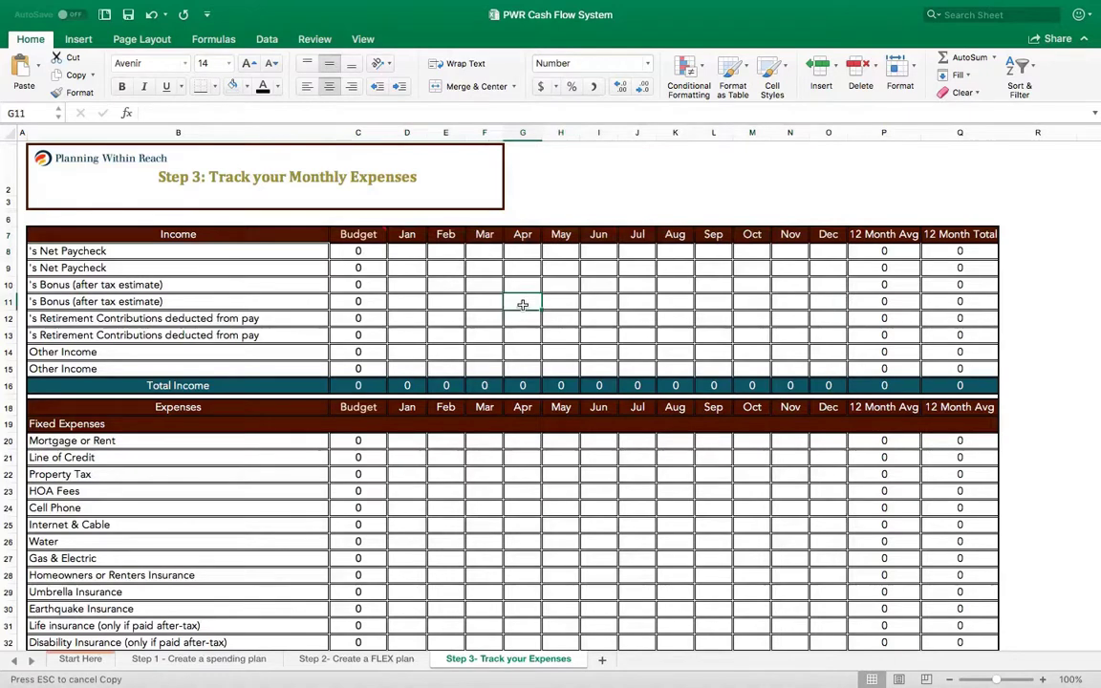
left_click(477, 538)
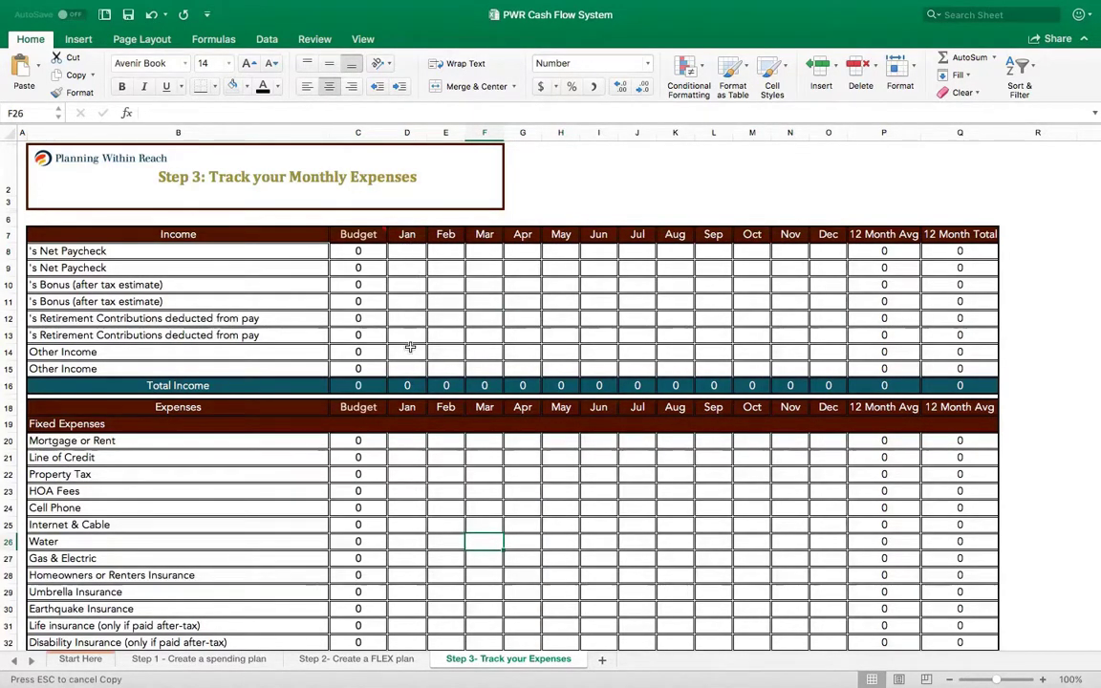
- Look through the income and fixed expense rows of the monthly expense tracker
scroll(421, 487, "down", 5)
scroll(421, 490, "up", 5)
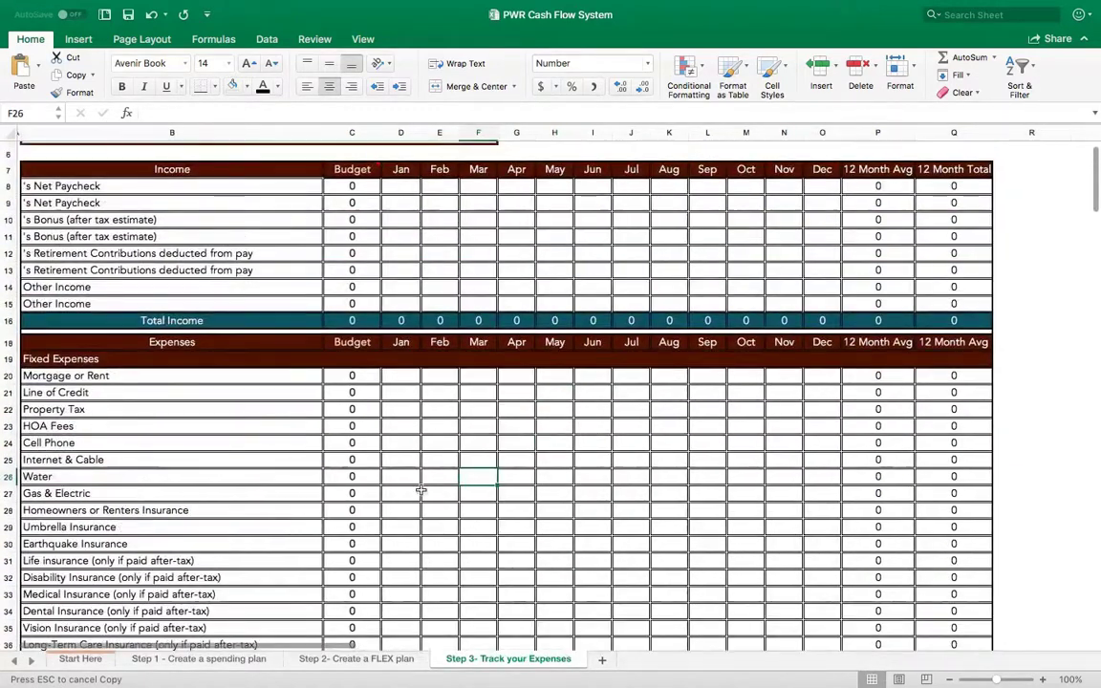
scroll(420, 197, "up", 3)
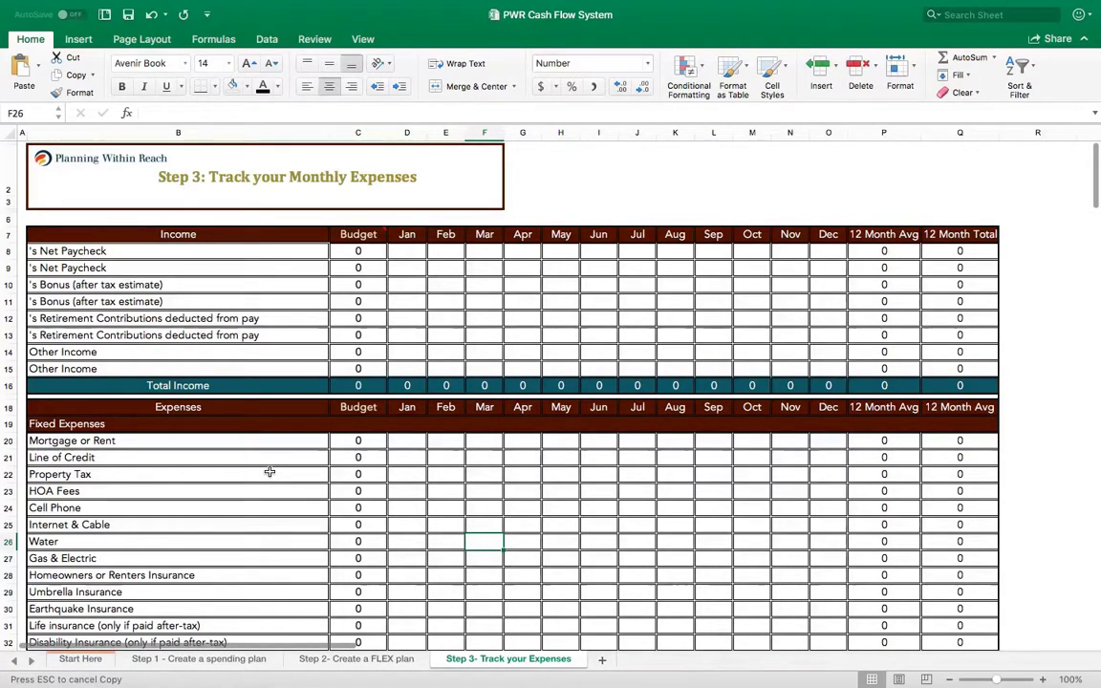
scroll(239, 450, "down", 3)
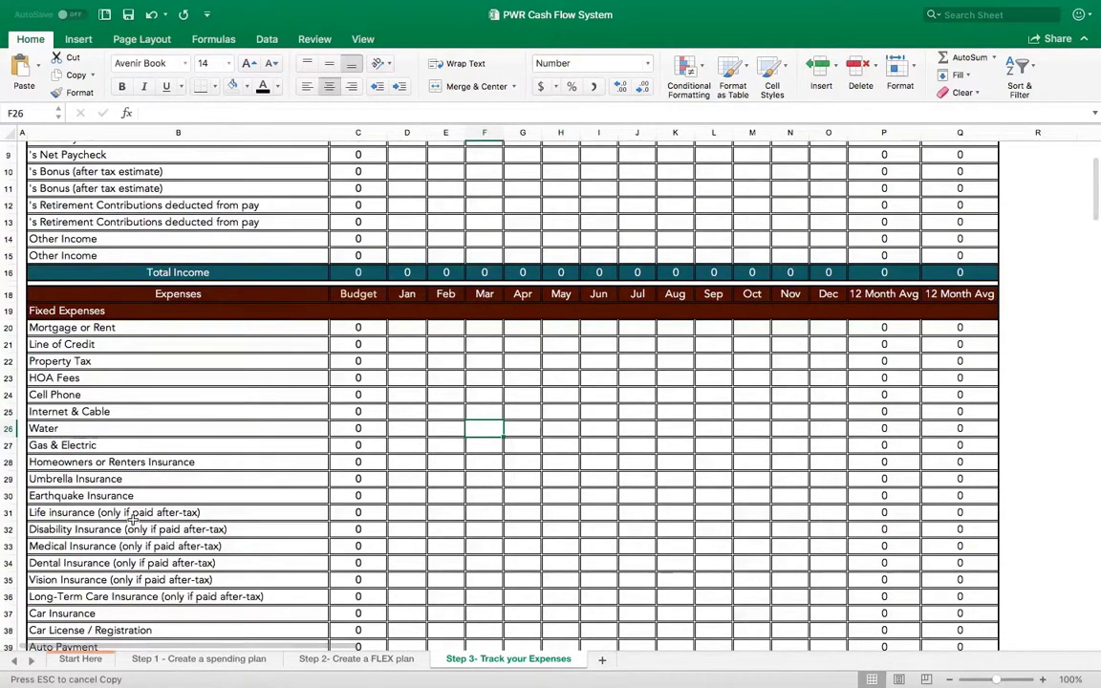
- Look through the Fixed Expenses and Discretionary Expenses categories of the monthly tracker, and select the Laundry / Dry cleaning category cell
scroll(140, 593, "down", 2)
scroll(139, 599, "down", 2)
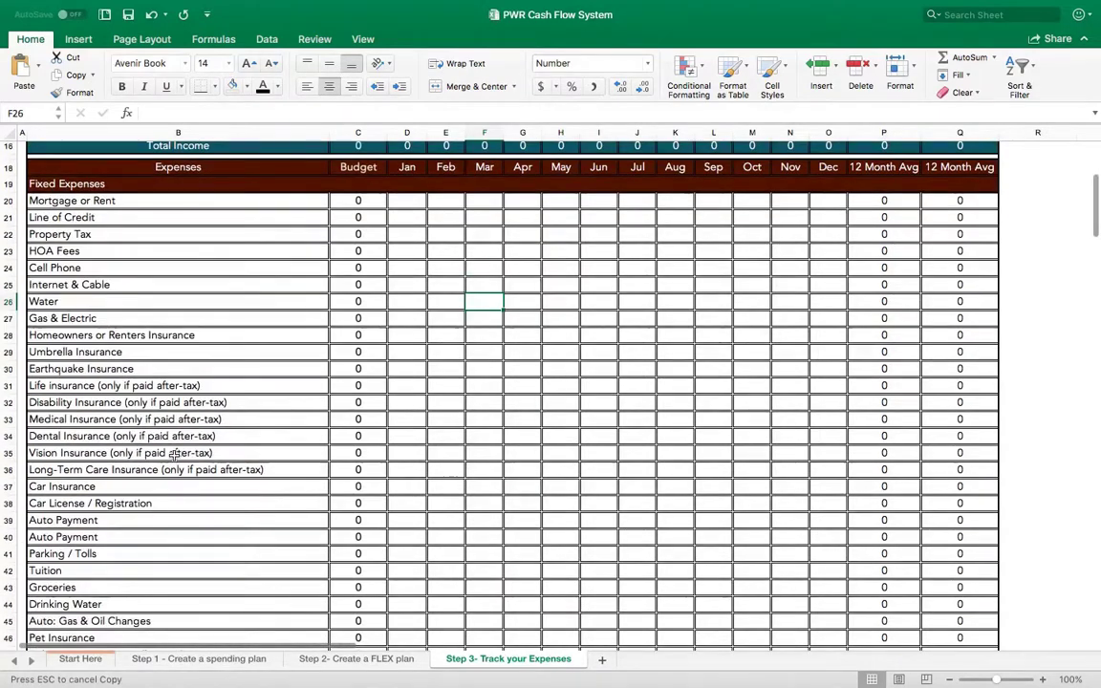
scroll(174, 453, "up", 5)
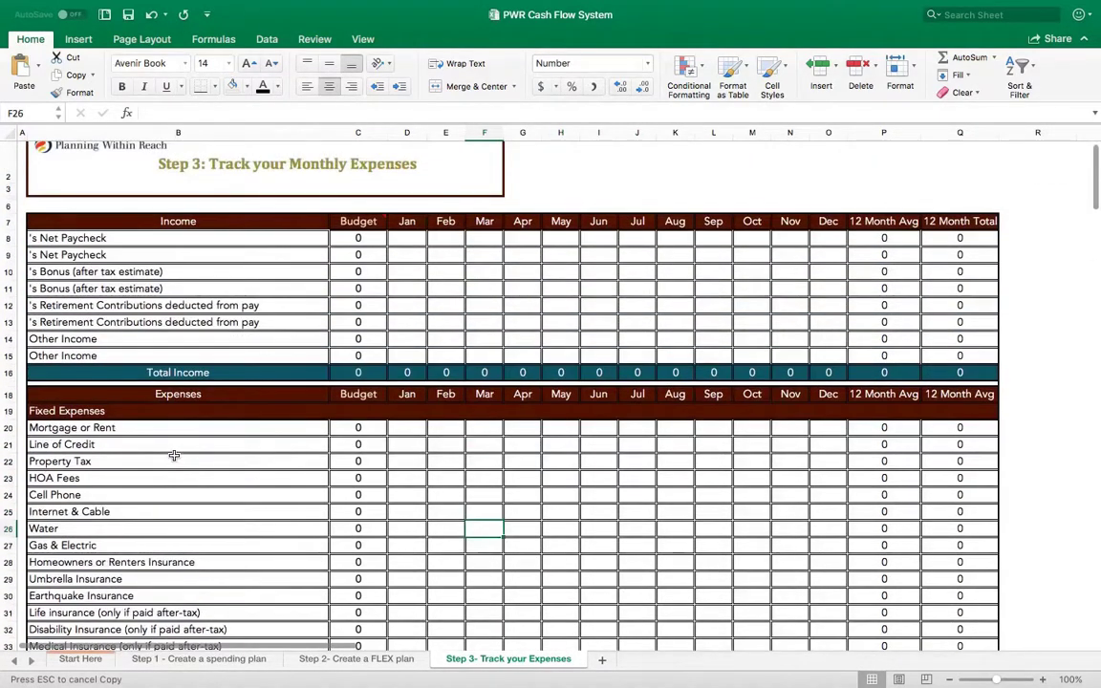
scroll(175, 455, "down", 10)
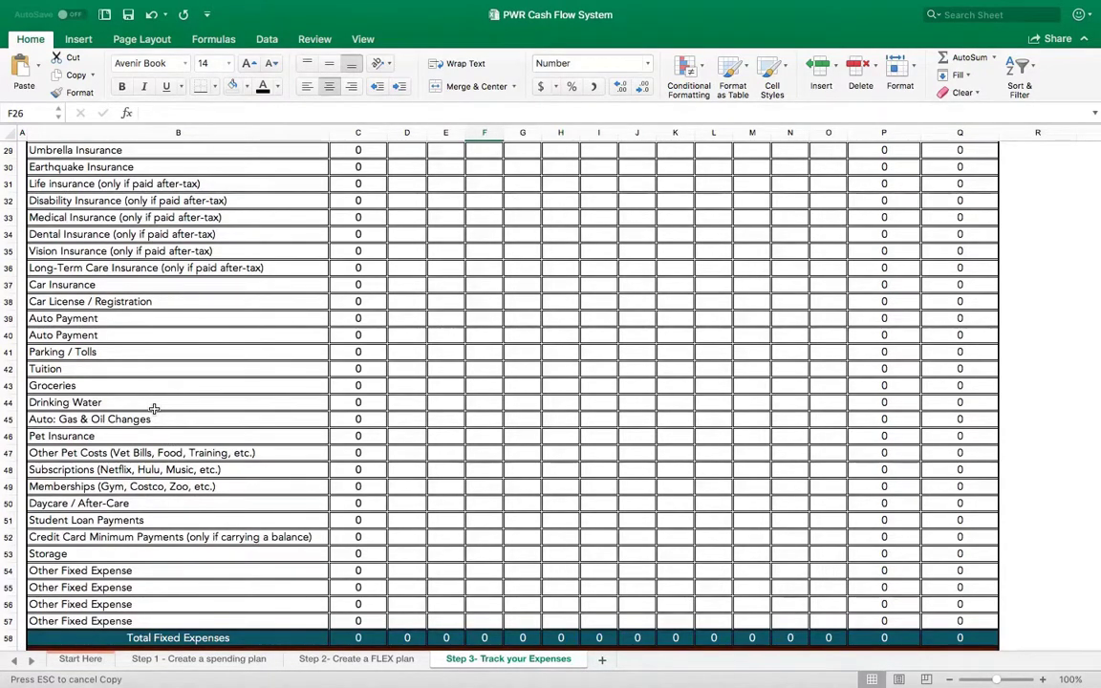
scroll(154, 408, "up", 1)
scroll(154, 408, "down", 6)
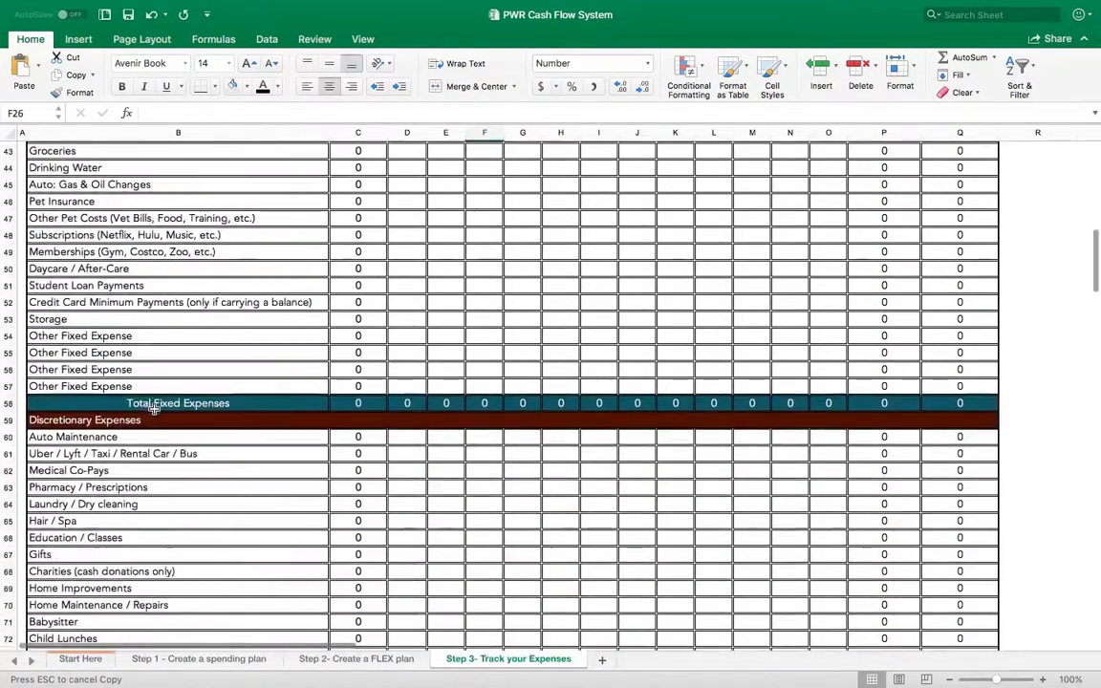
scroll(154, 409, "down", 1)
scroll(154, 409, "down", 4)
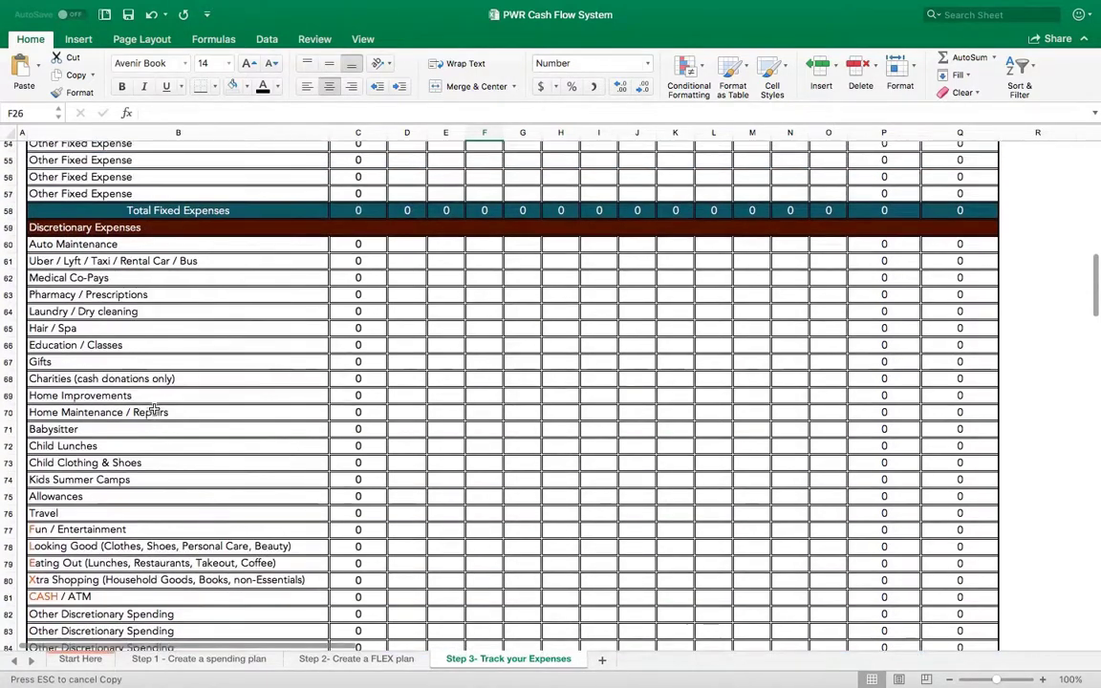
left_click(108, 311)
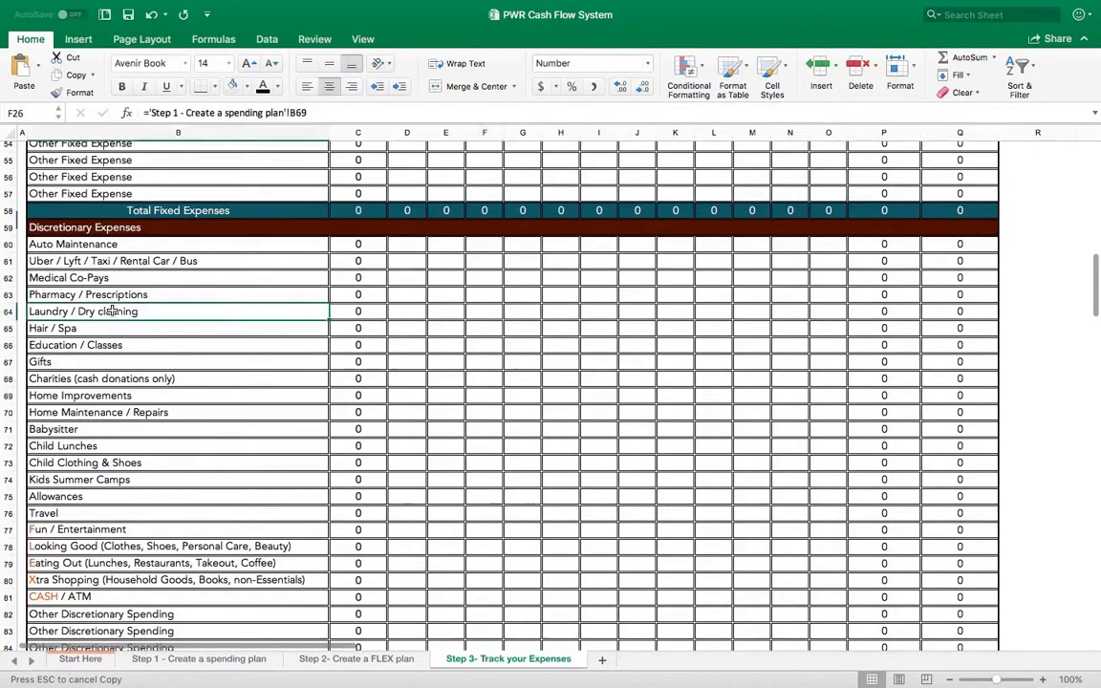
- Highlight the whole Jan, Feb and Mar columns of the monthly tracker one after another
scroll(112, 309, "up", 5)
scroll(112, 309, "up", 10)
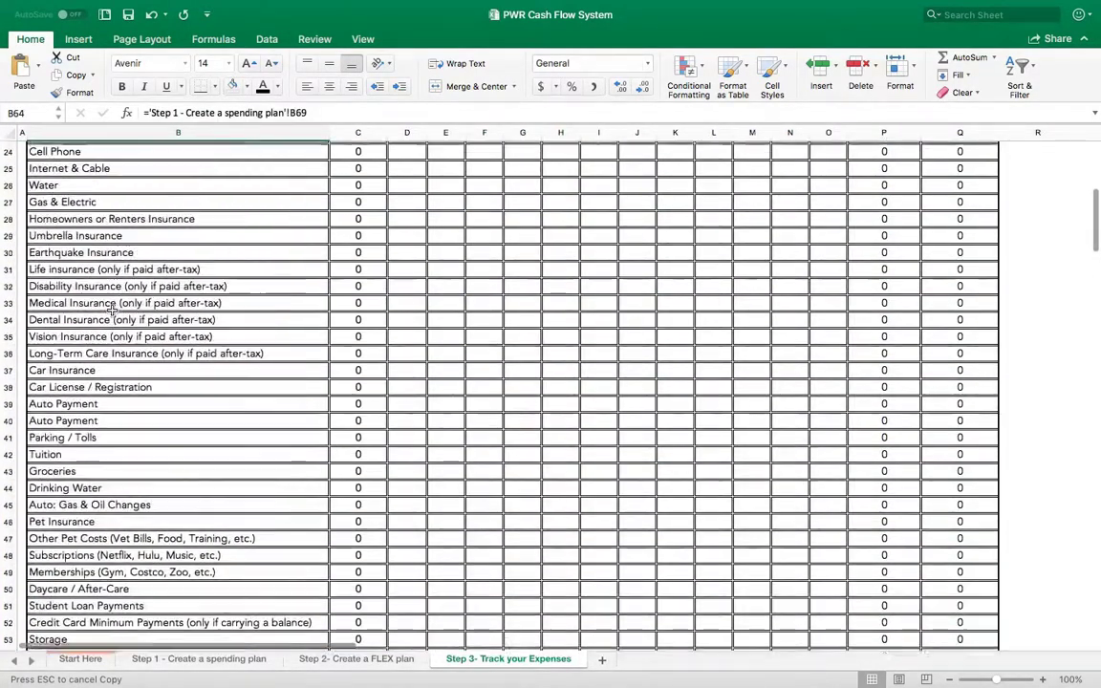
scroll(111, 310, "up", 1)
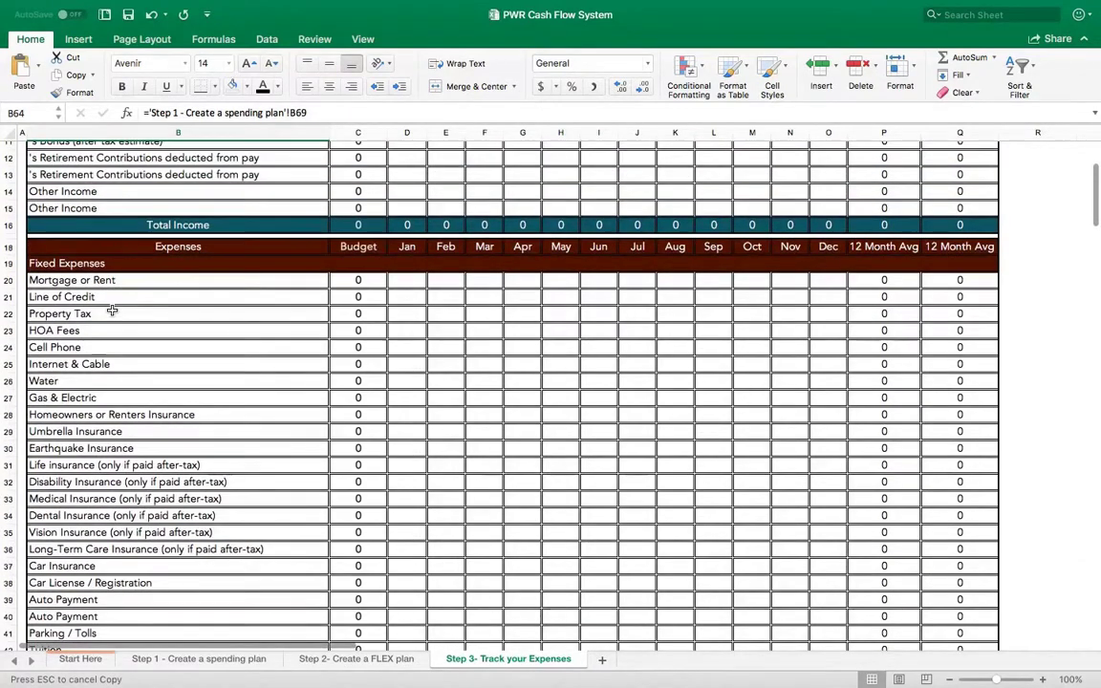
scroll(112, 310, "up", 4)
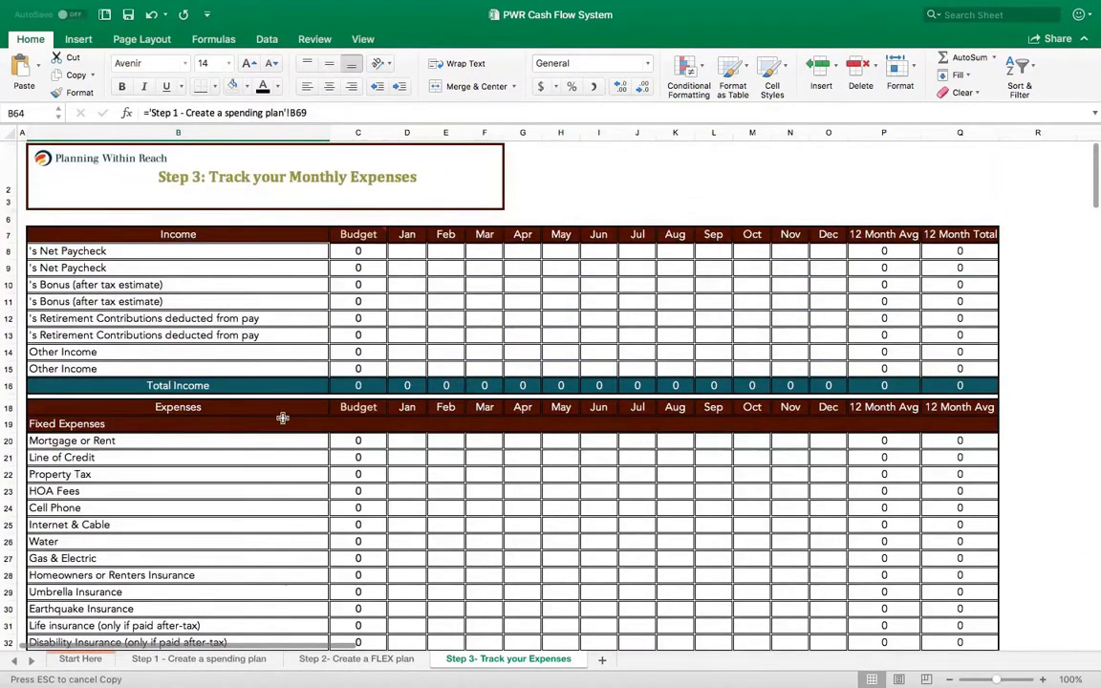
left_click(407, 133)
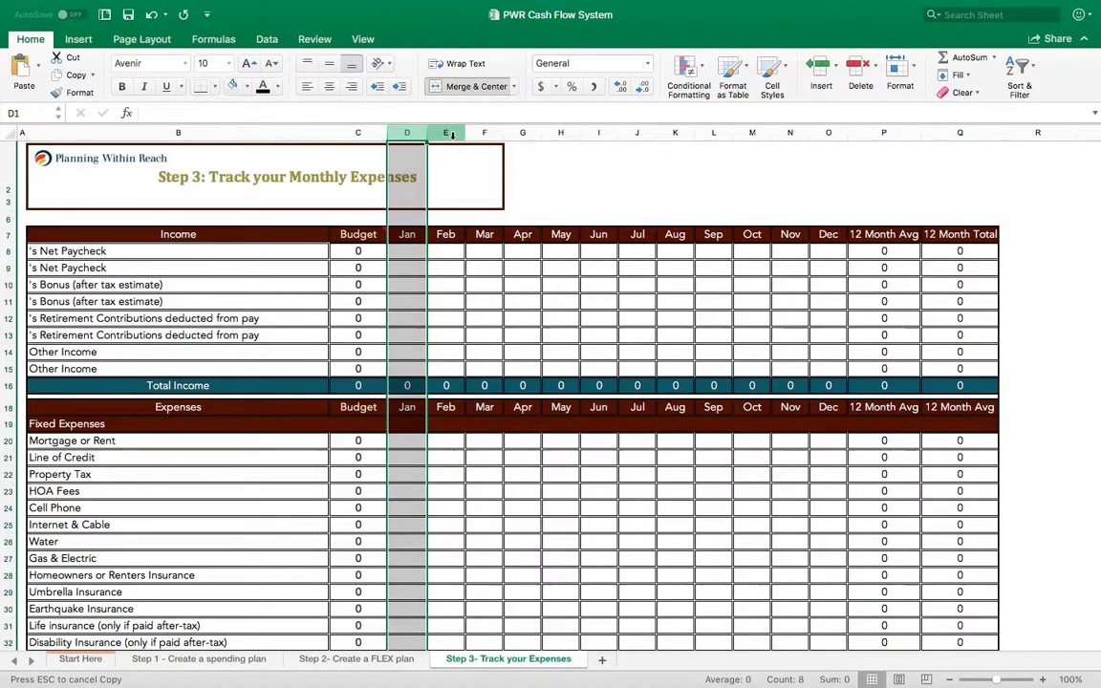
left_click(446, 133)
left_click(485, 133)
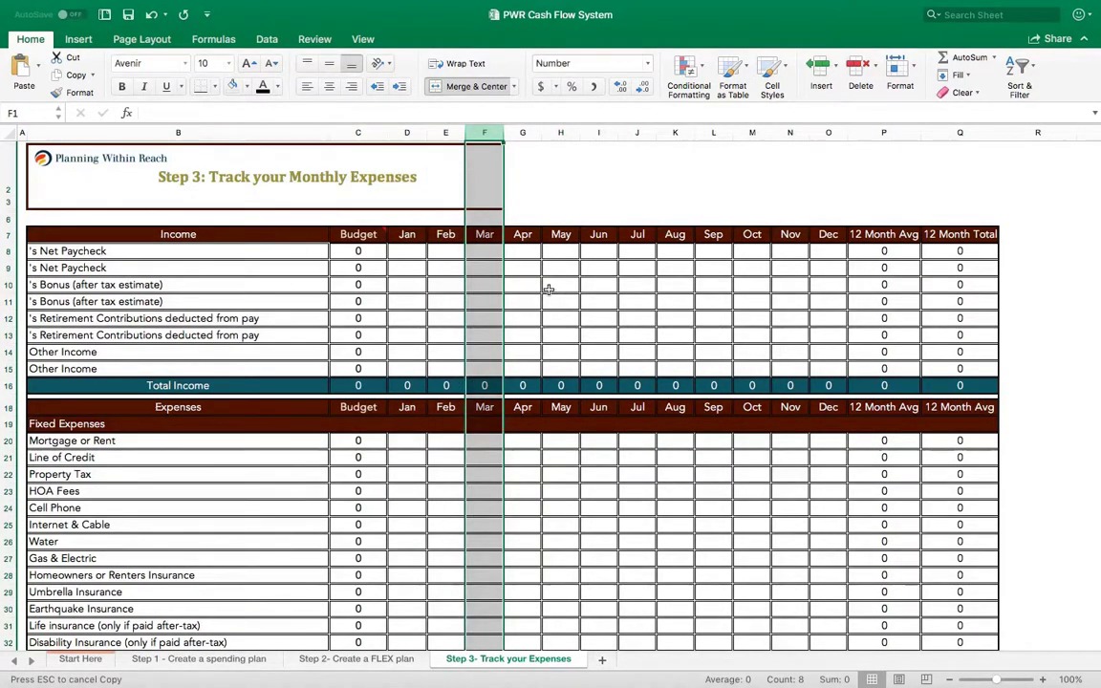
- Point out the January entry cells in the Income table, including the first Bonus row and the first Net Paycheck row
left_click(548, 289)
left_click(412, 281)
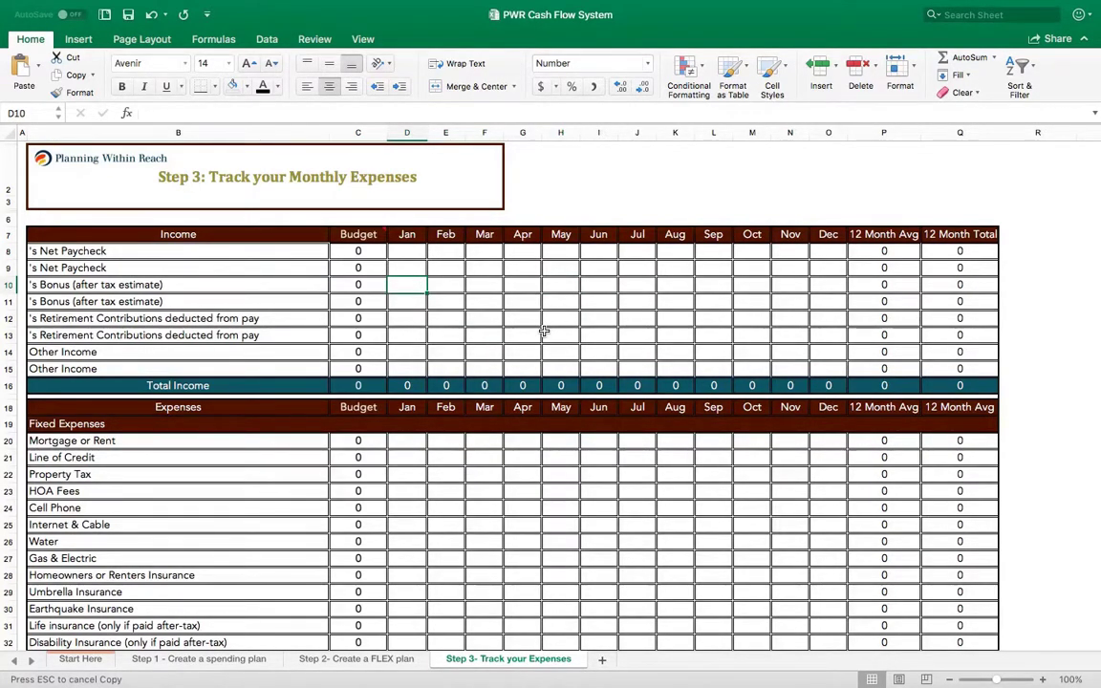
left_click(406, 249)
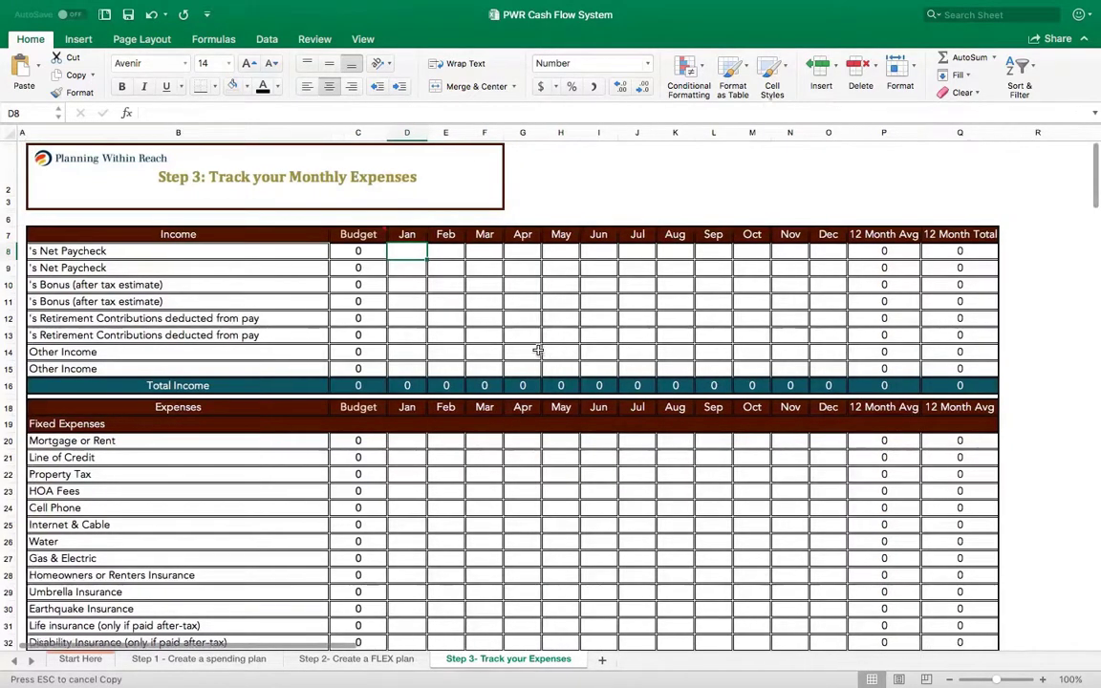
scroll(536, 344, "down", 1)
scroll(538, 350, "up", 1)
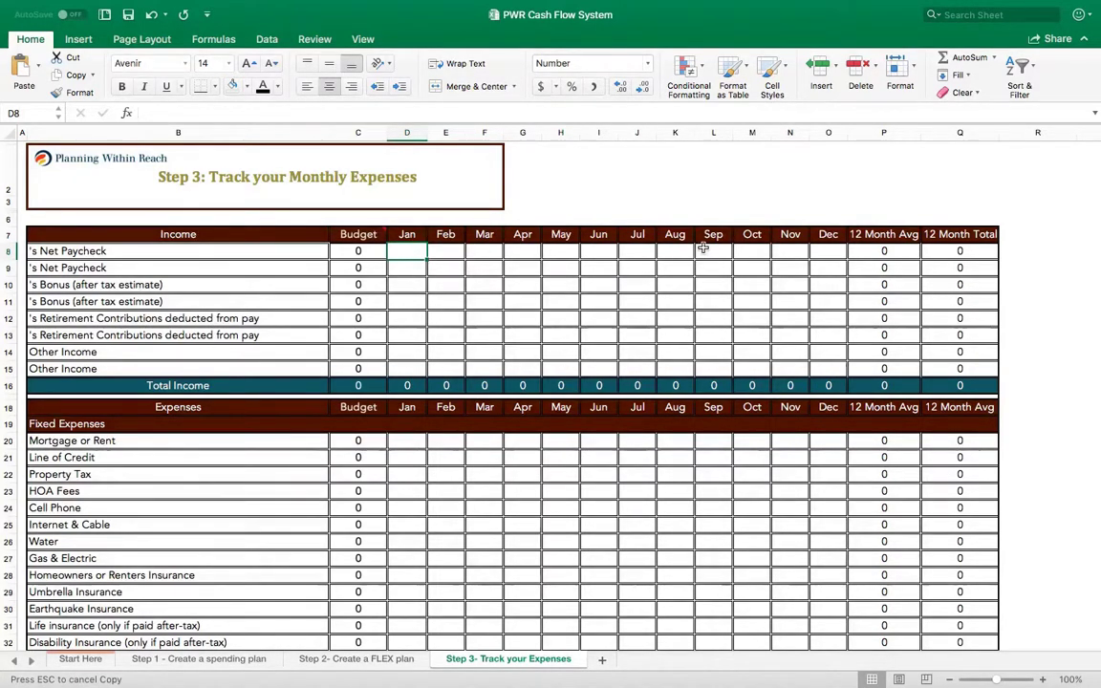
- Highlight the 12 Month Avg column and the 12 Month Total column in turn, finishing on 12 Month Avg
left_click(884, 132)
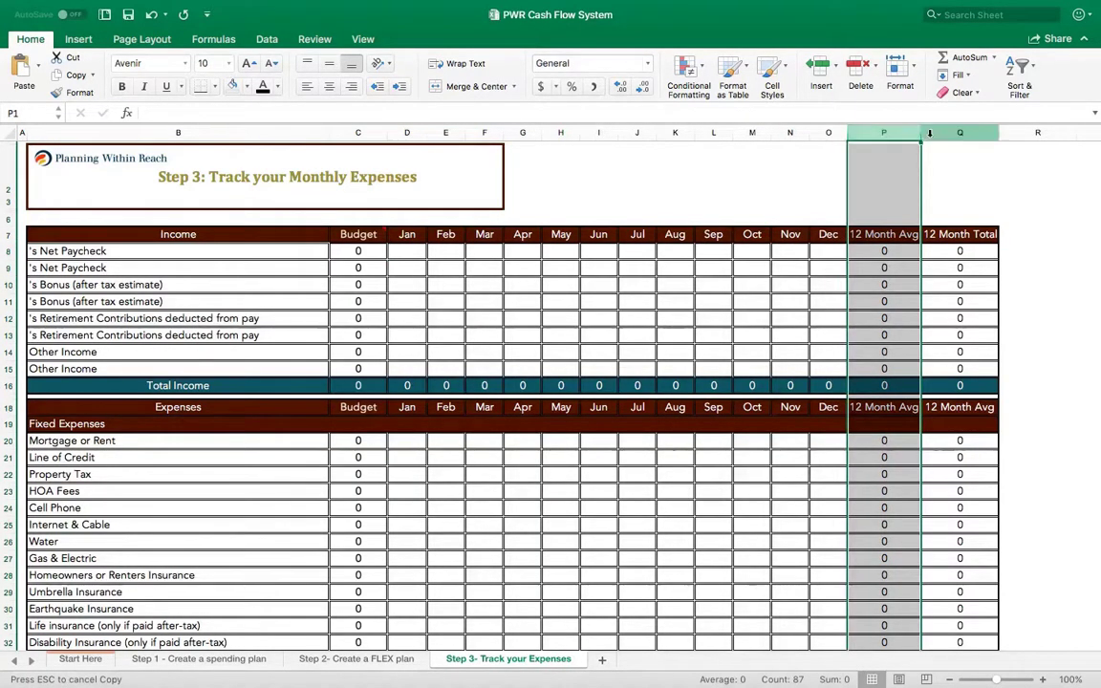
left_click(930, 133)
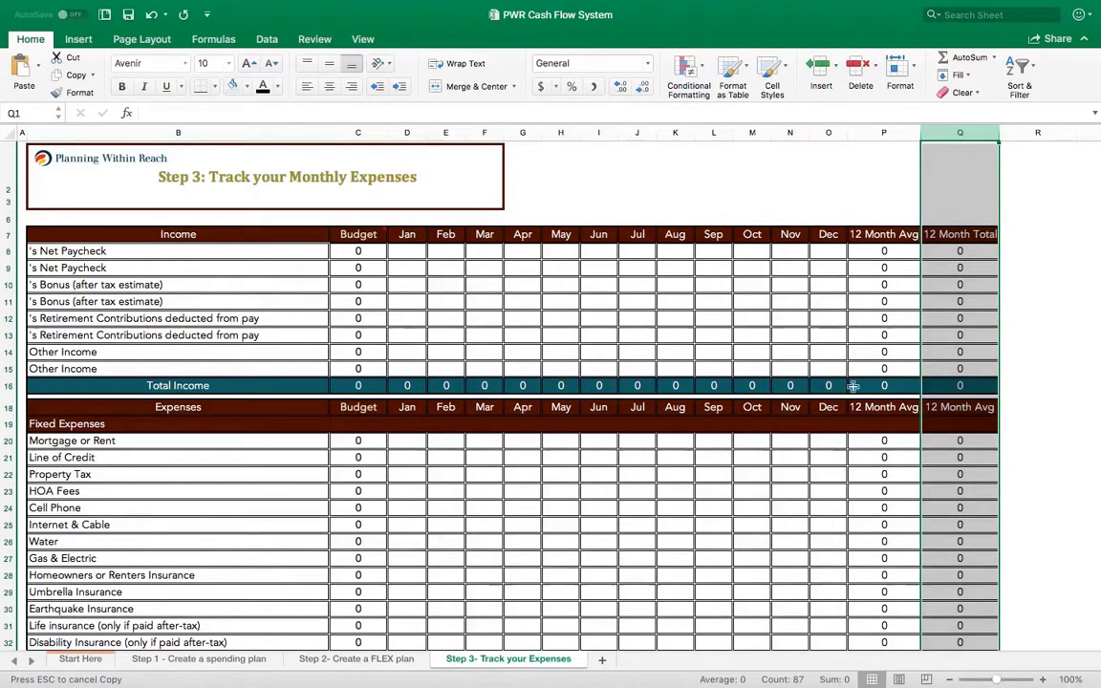
left_click(885, 132)
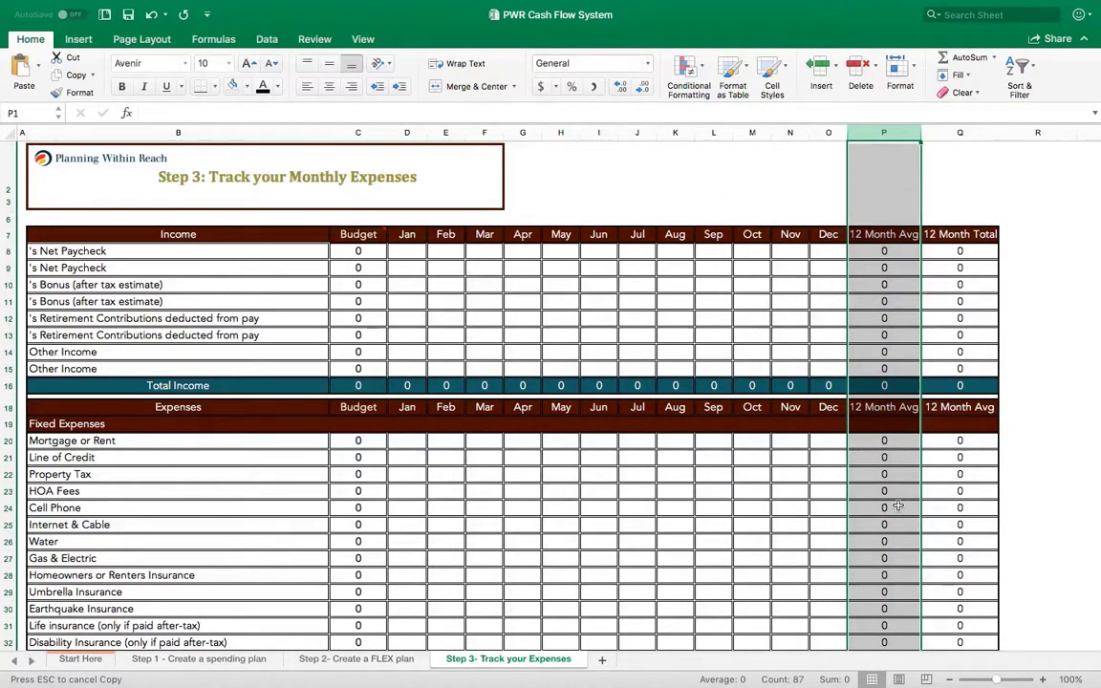
- Follow the 12 Month Avg column through the expense and savings sections and point out the Cash Surplus (Shortage) row
scroll(899, 506, "down", 3)
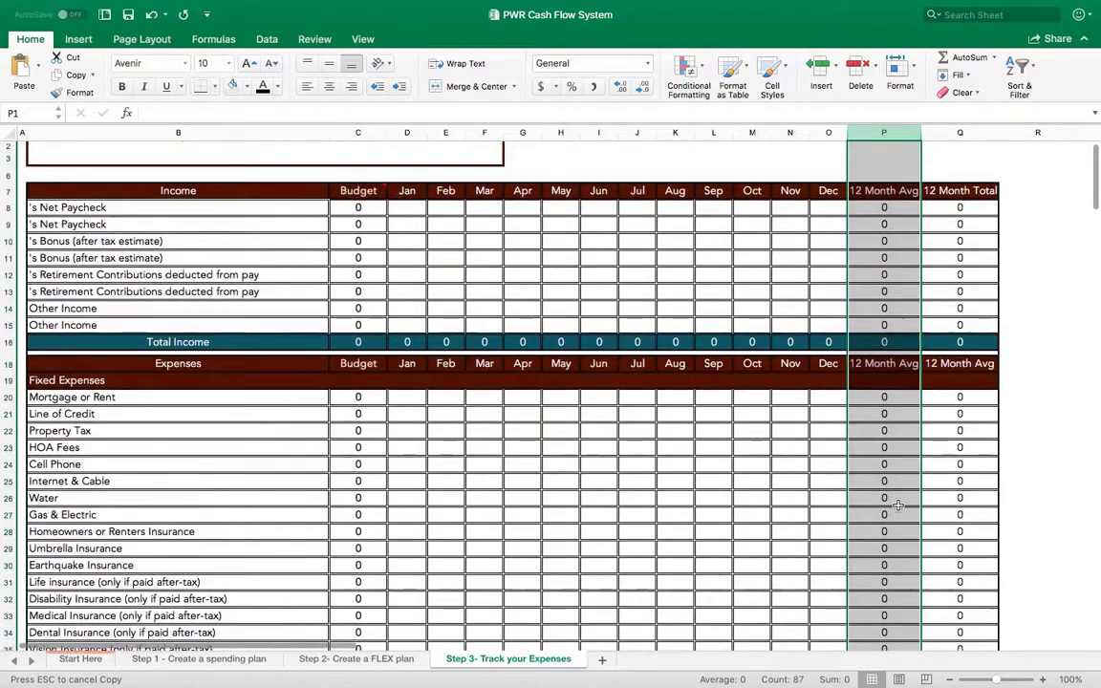
scroll(898, 505, "down", 5)
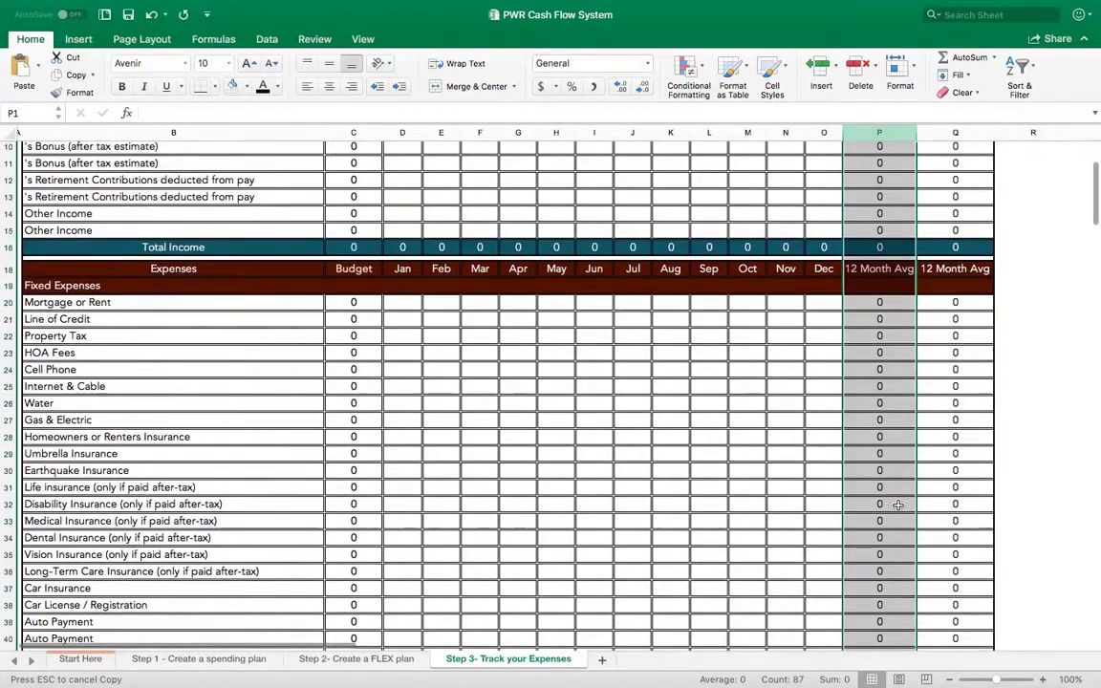
scroll(899, 505, "down", 10)
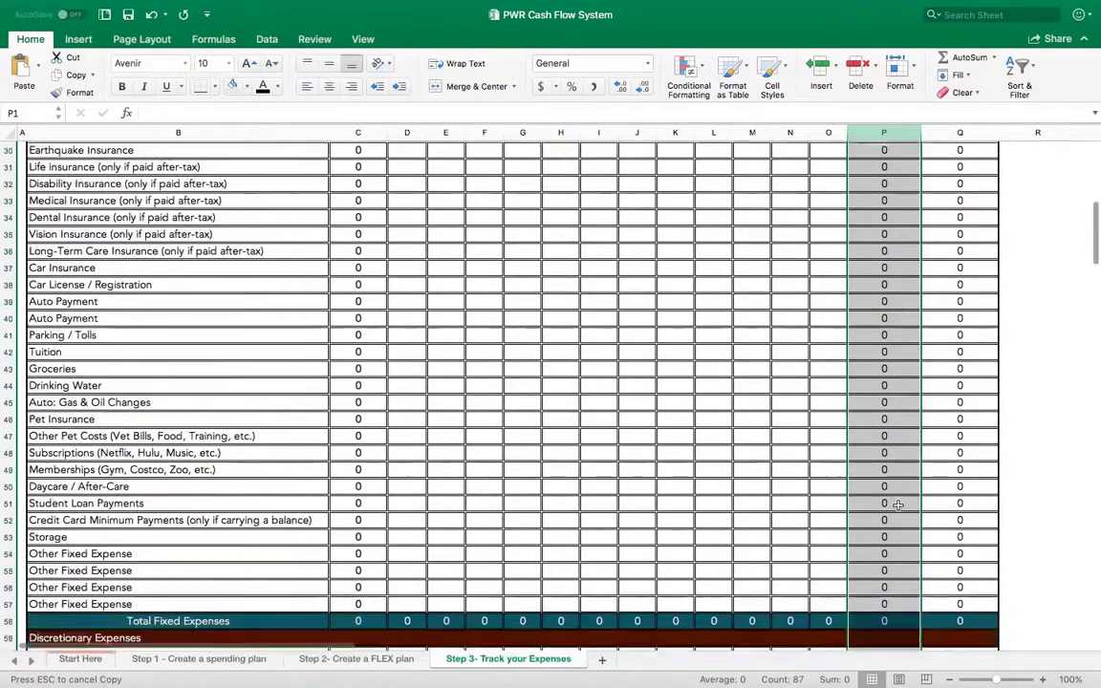
scroll(898, 504, "down", 6)
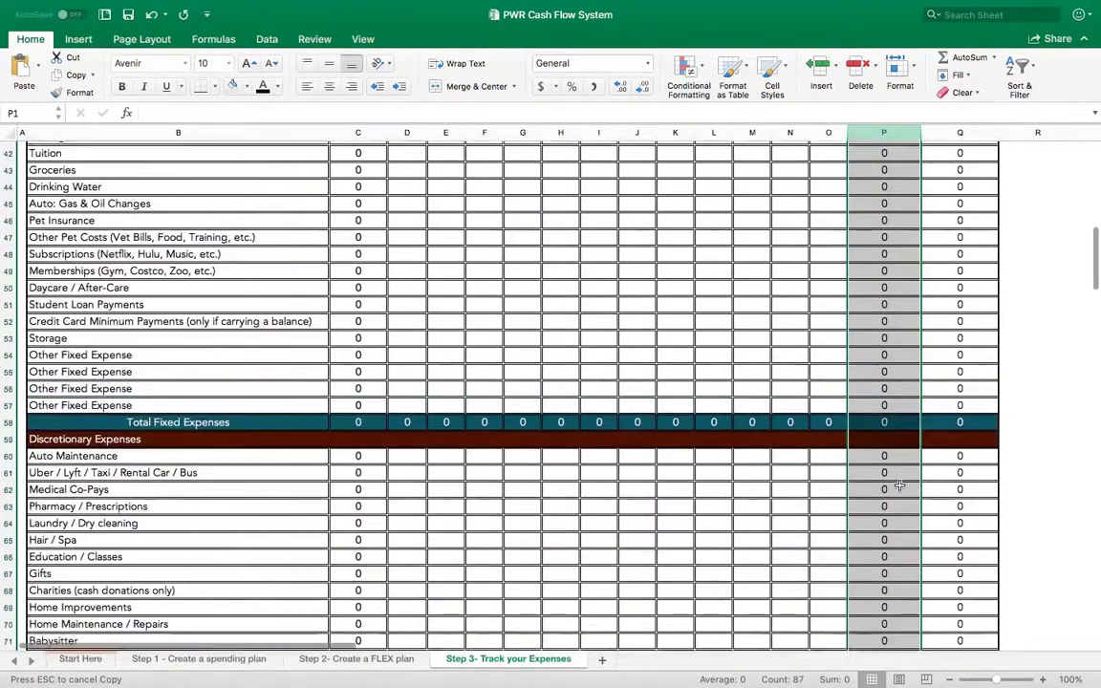
scroll(899, 487, "down", 15)
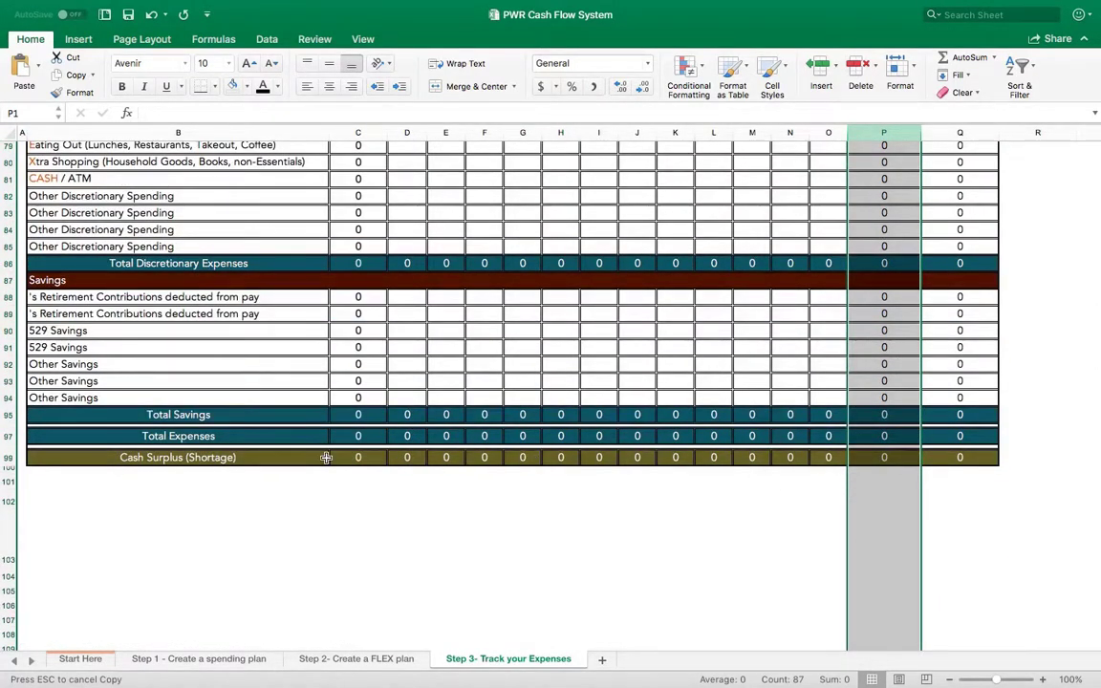
left_click(143, 456)
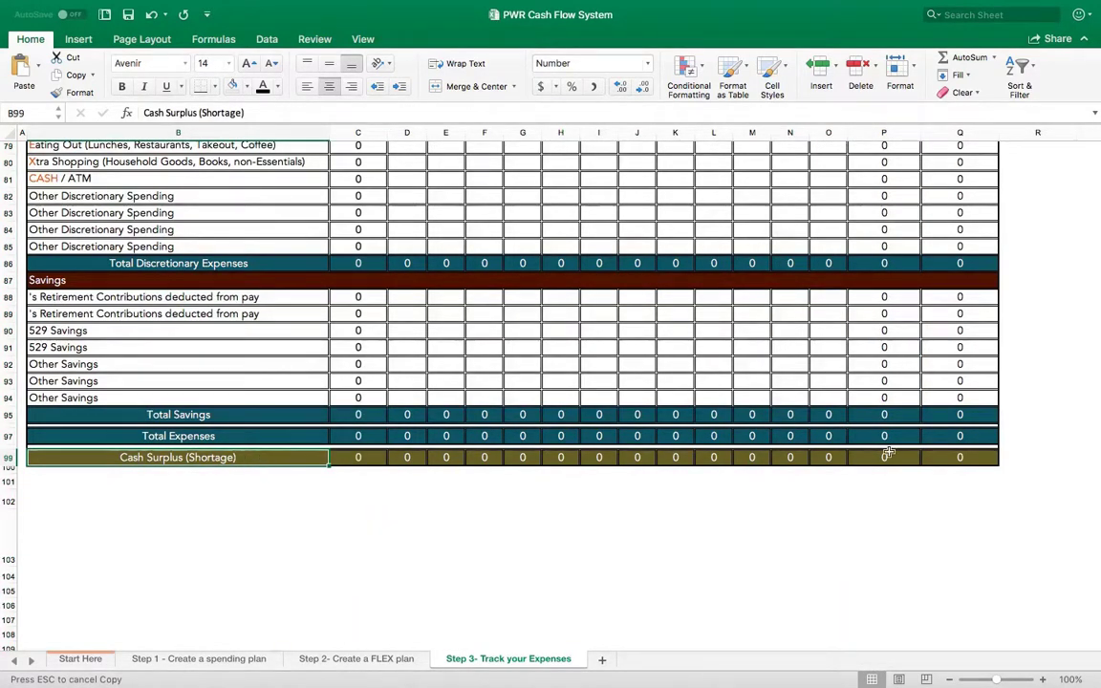
scroll(963, 437, "up", 15)
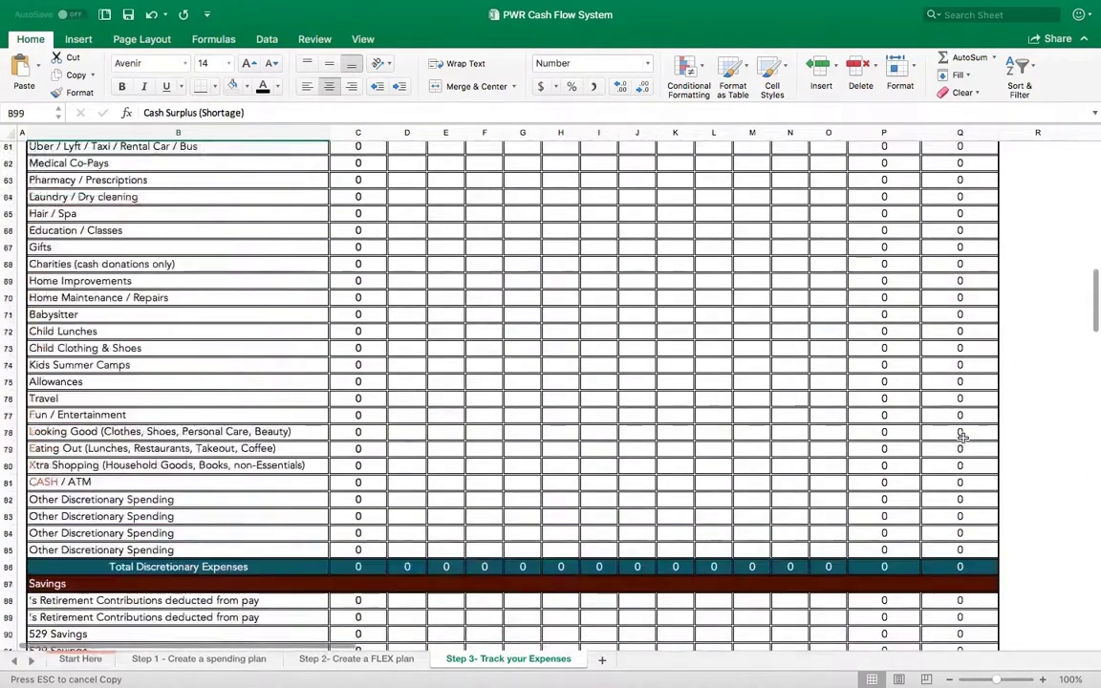
scroll(962, 437, "up", 10)
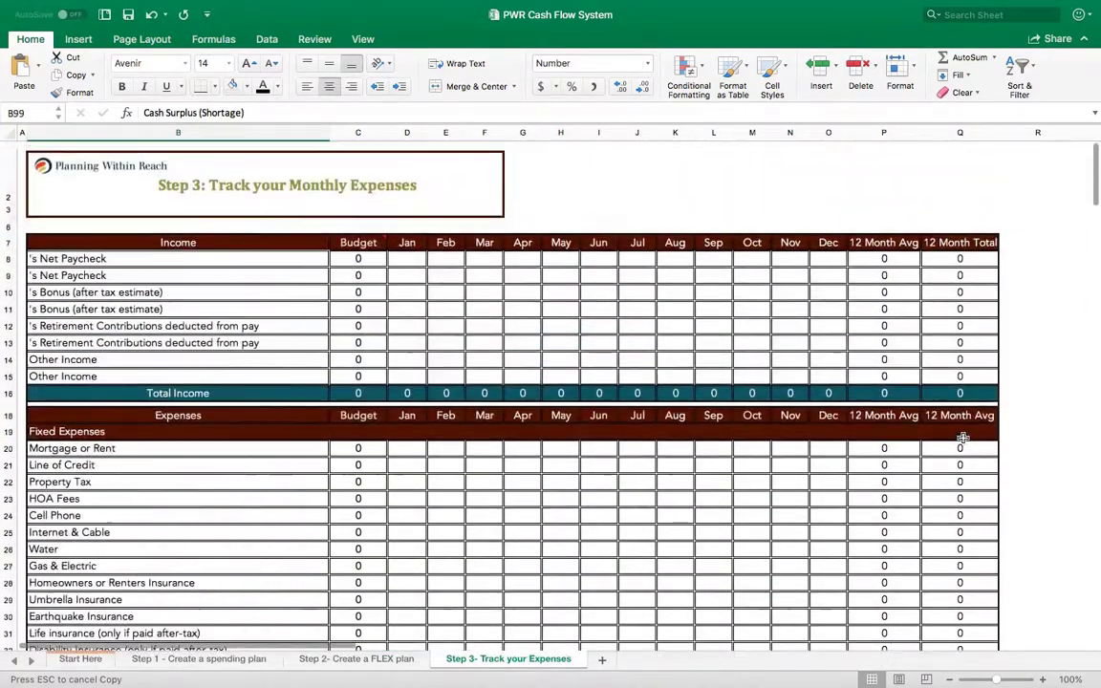